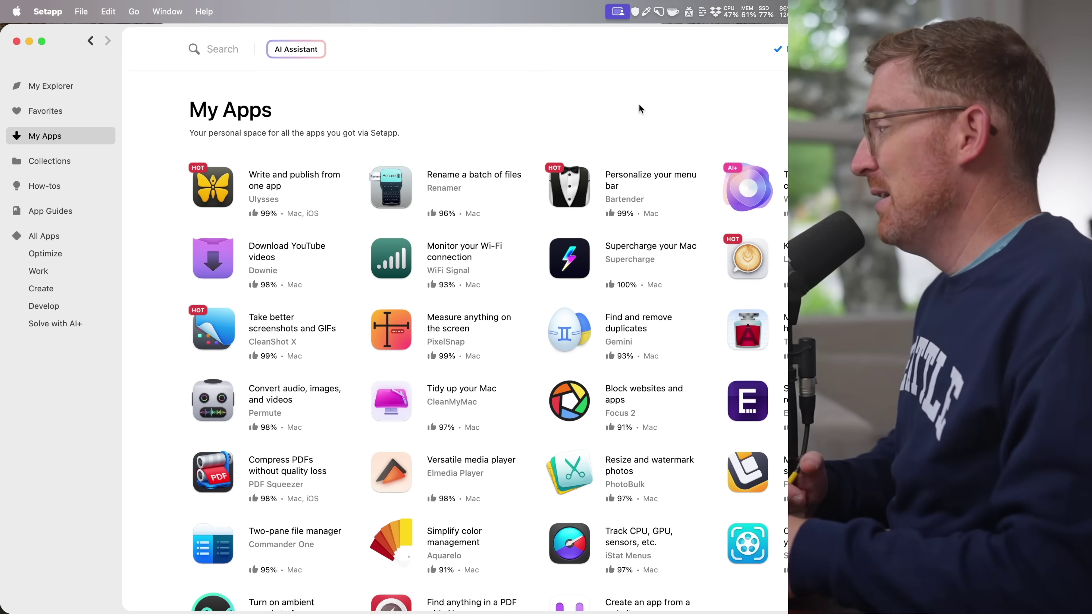
Step: Launch Ulysses from the app launcher by searching for "ul"
mouse_move(392, 165)
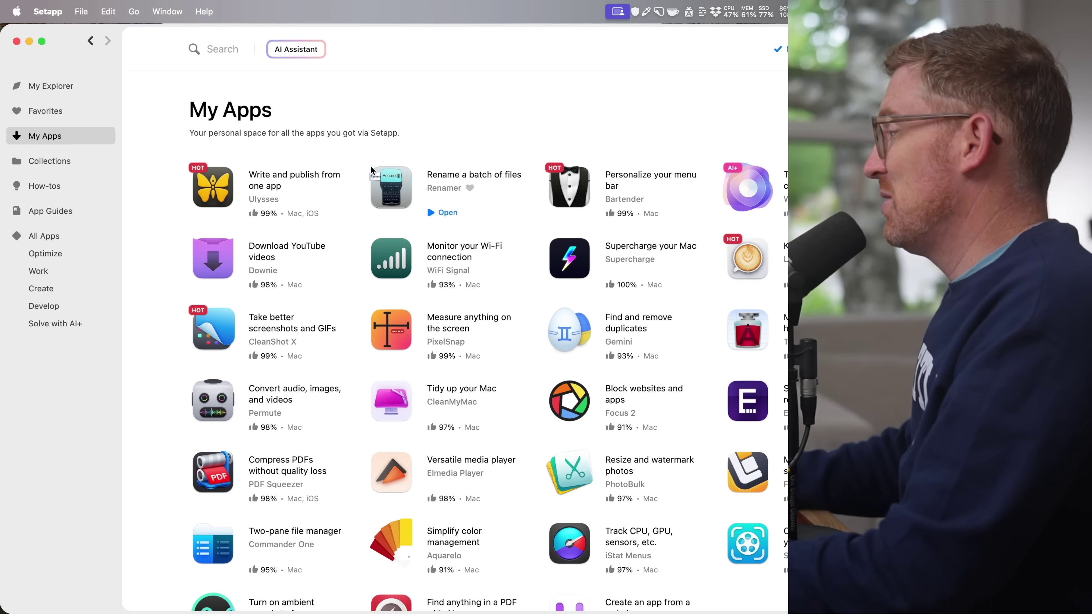
mouse_move(300, 173)
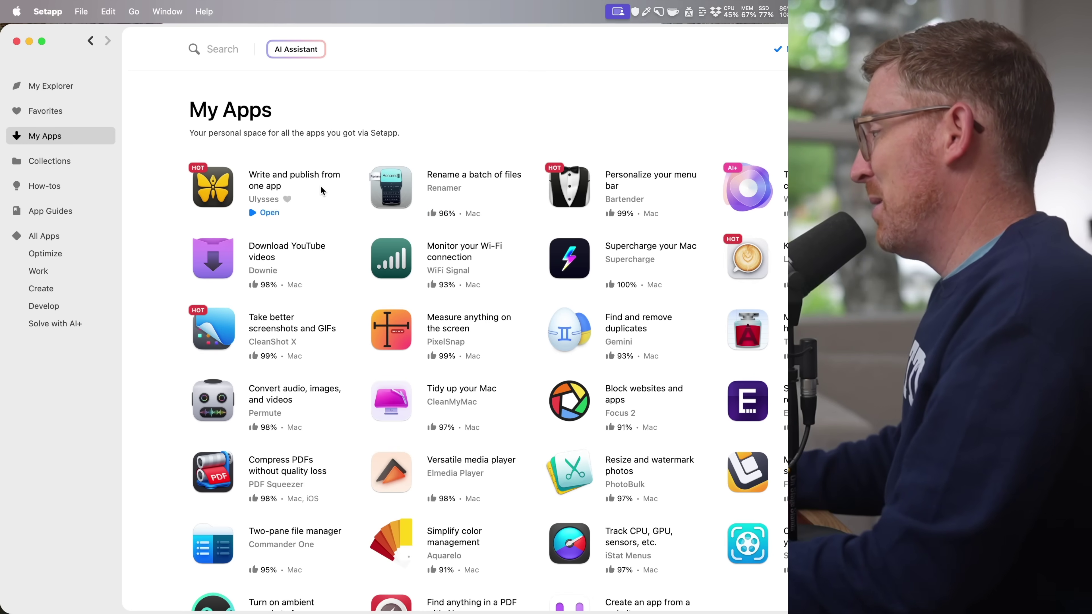
key("alt+space")
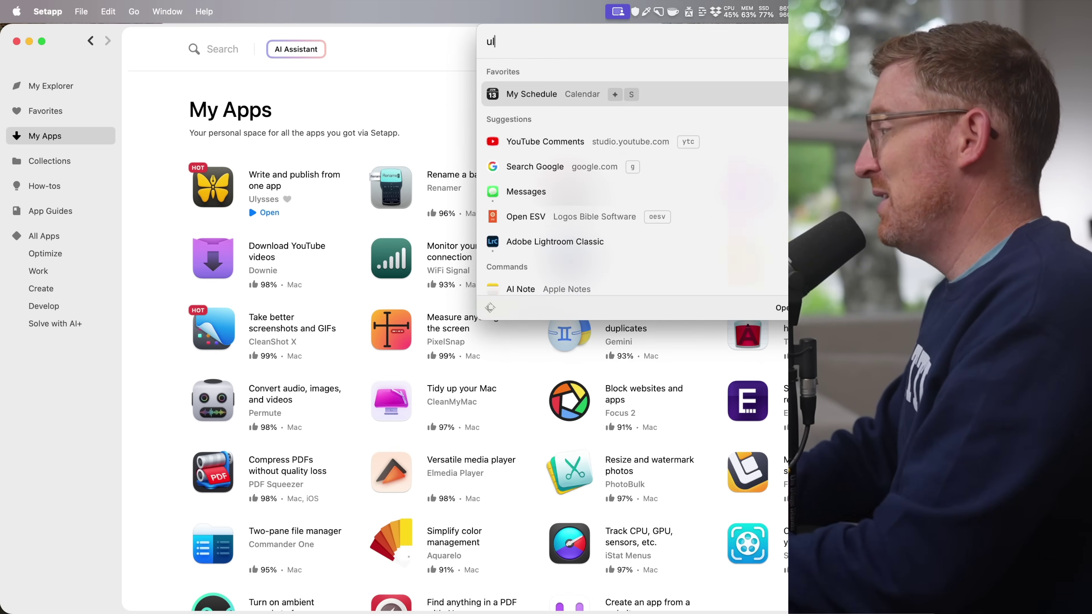
type("ul")
key("Return")
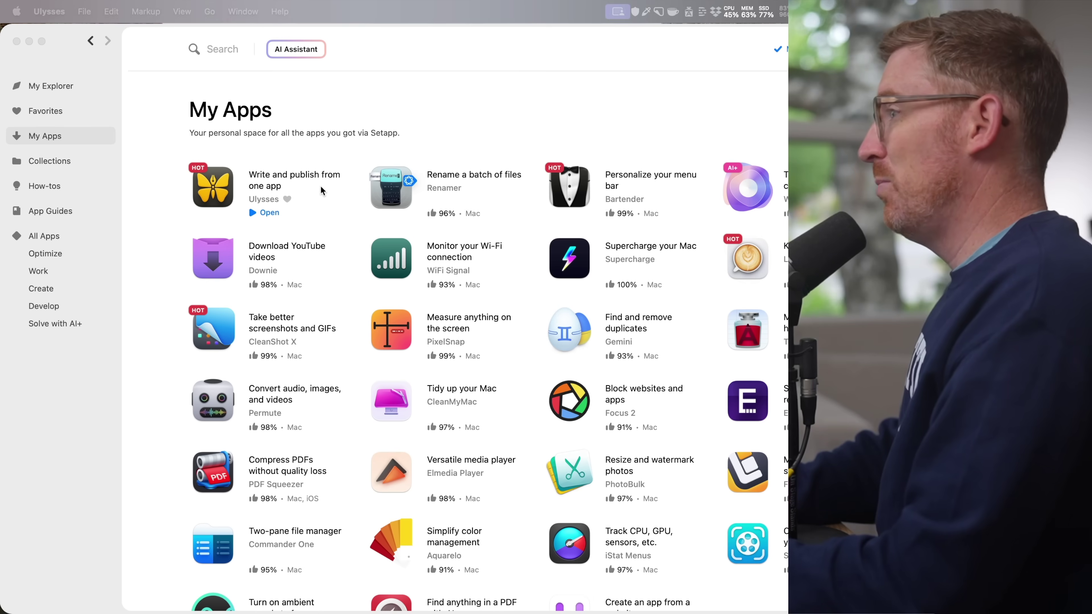
Step: Look through the open sheet of Bible passages as far as Daniel 7, and show the library and the Inbox sheet list
scroll(384, 363, "down", 20)
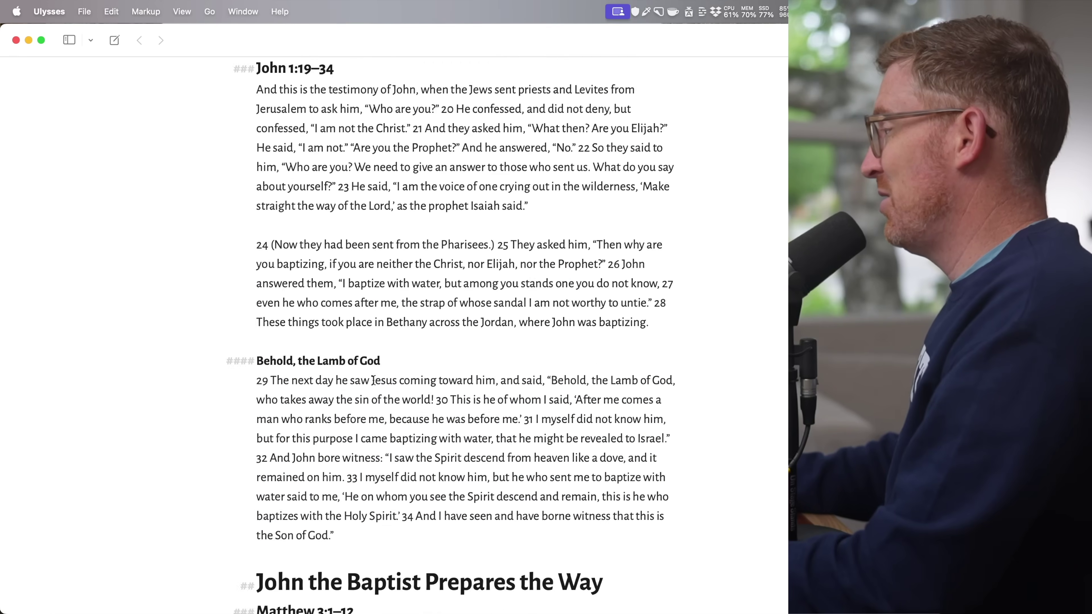
scroll(373, 380, "down", 20)
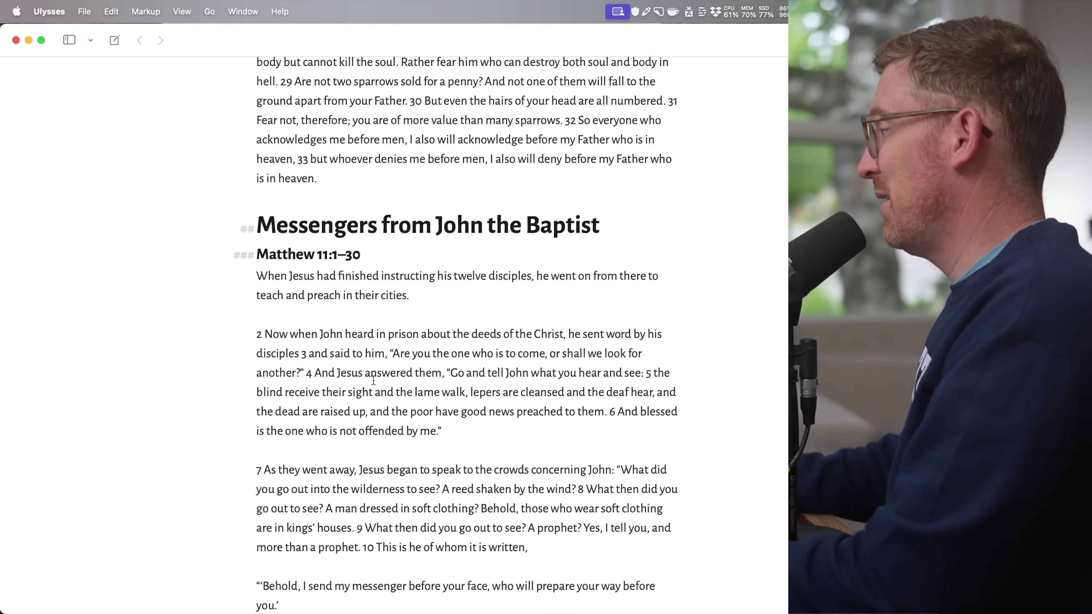
scroll(373, 378, "down", 15)
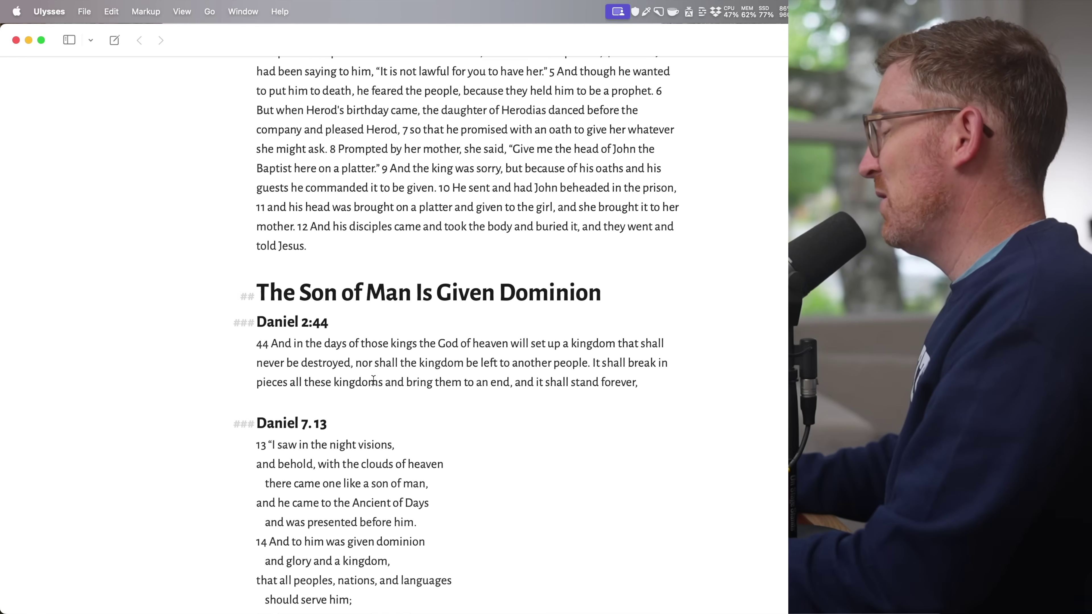
scroll(373, 380, "down", 10)
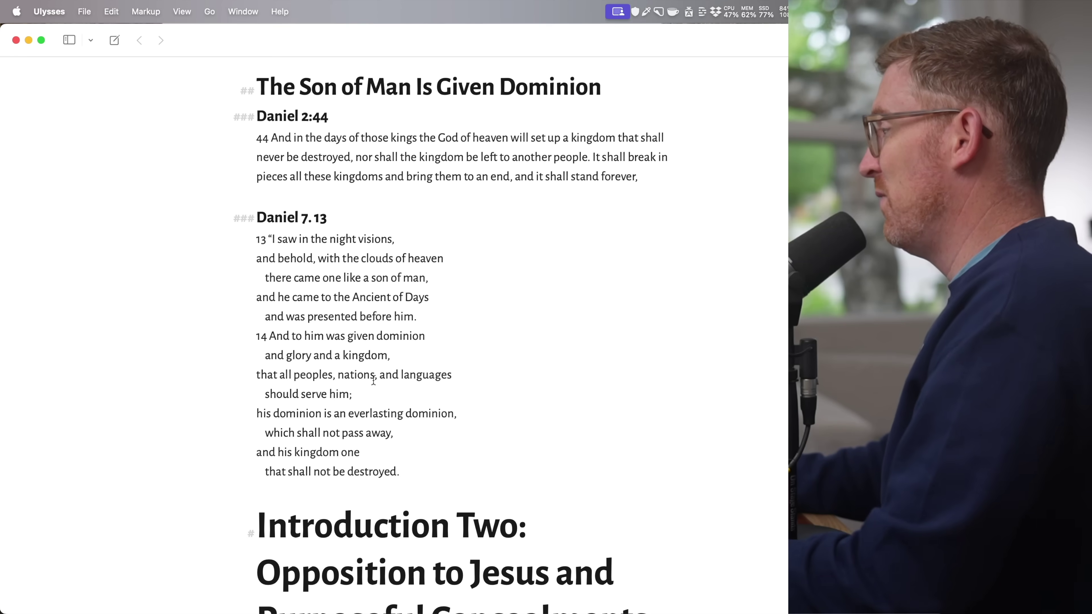
key("super+3")
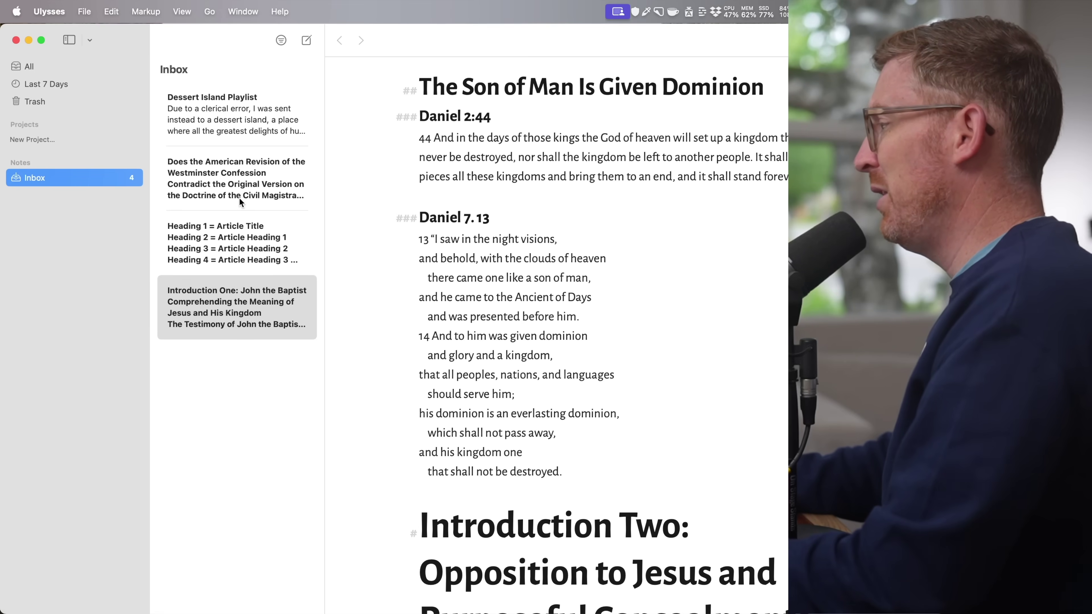
Step: Switch back to Setapp, view the Supercharge details page and return to My Apps
key("super+Tab")
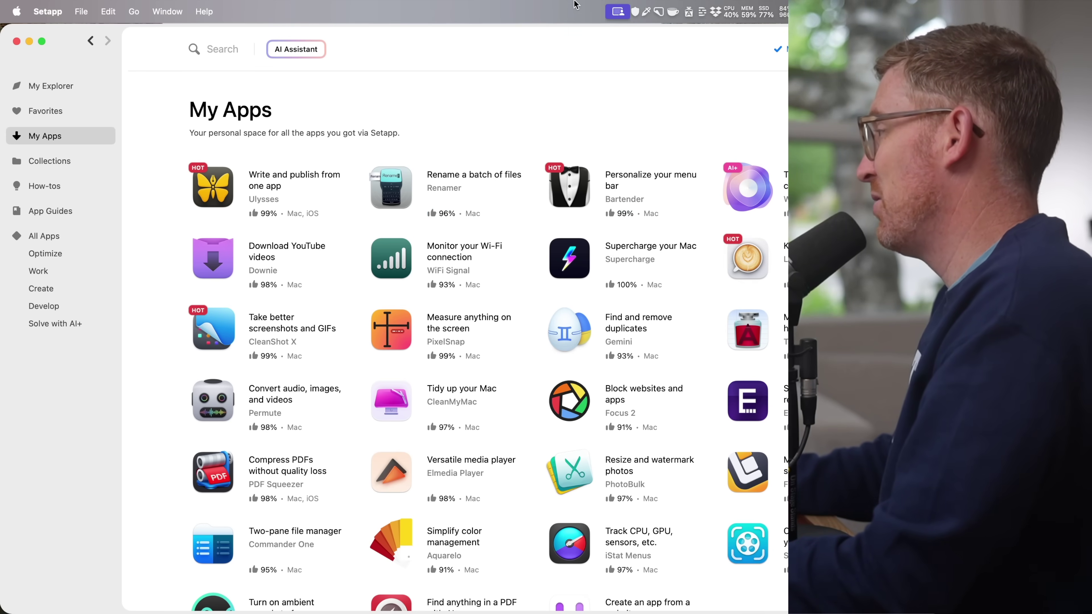
mouse_move(591, 201)
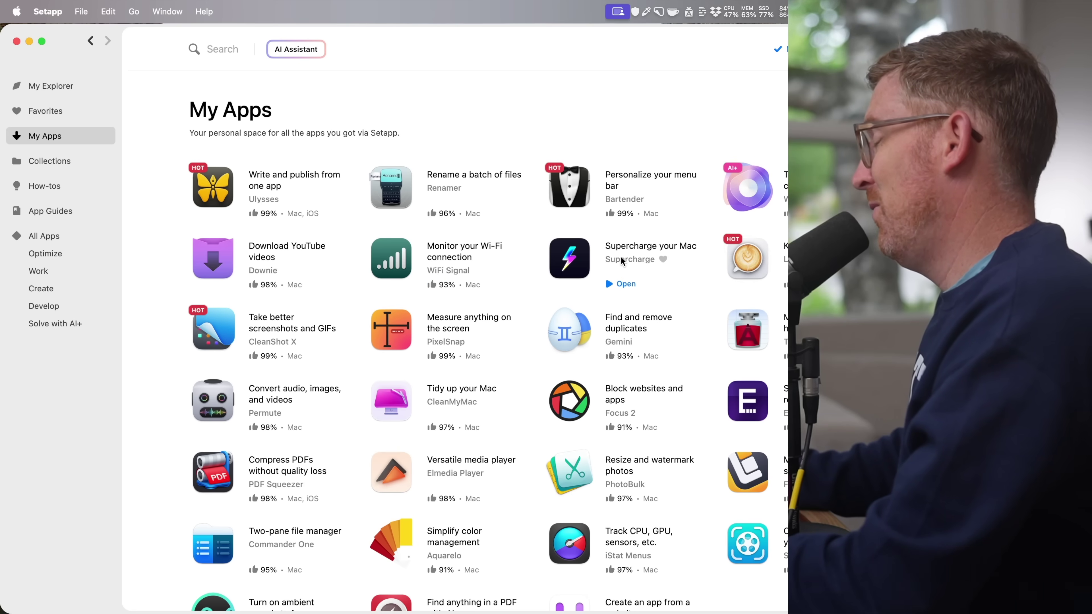
left_click(599, 257)
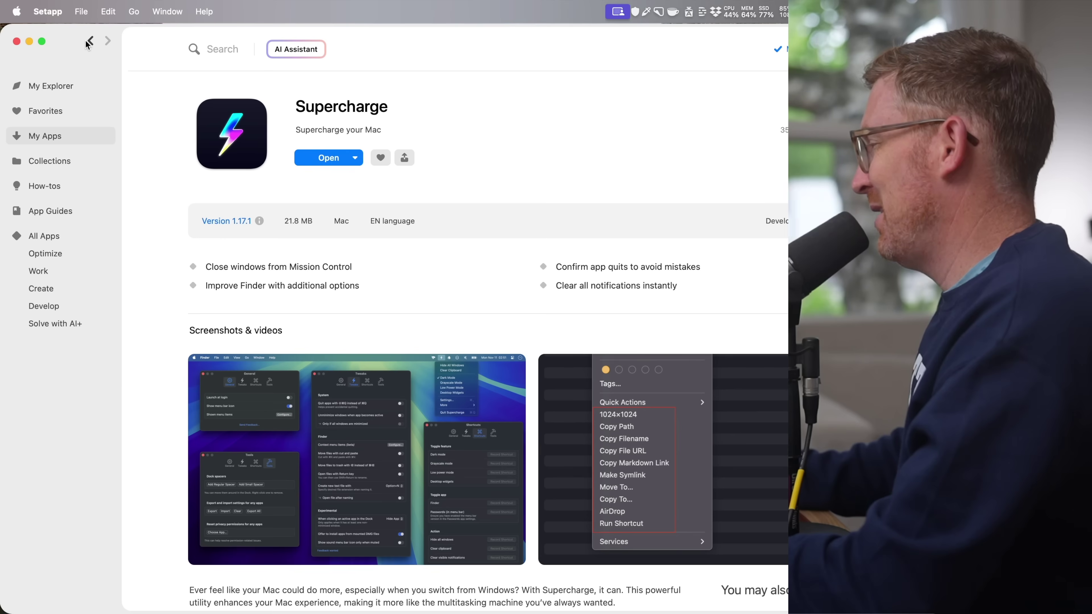
left_click(51, 136)
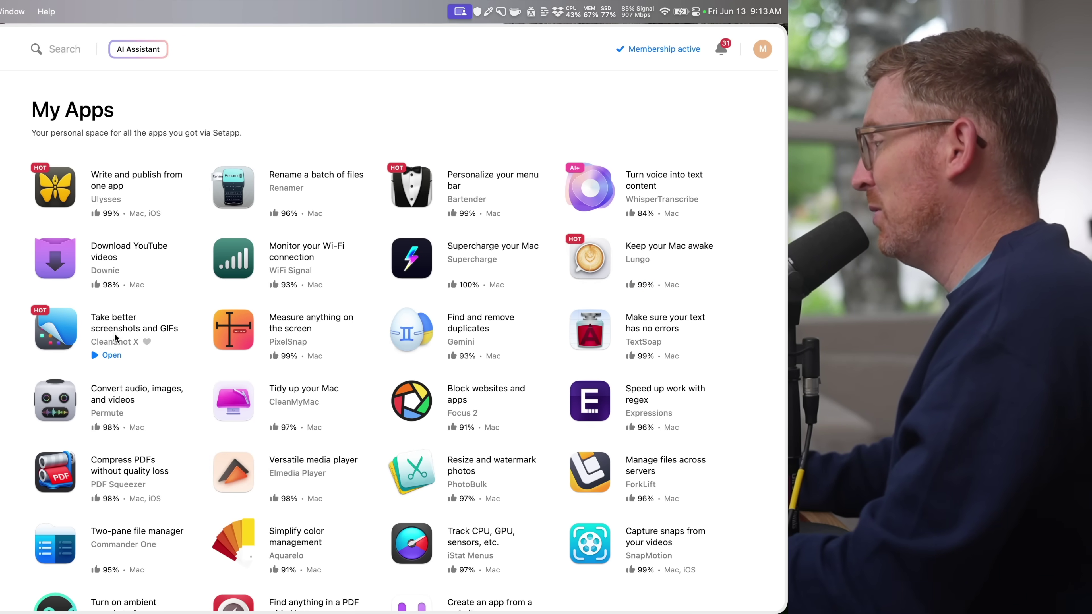
Step: Capture an area screenshot of the My Apps grid, covering its first five rows, for annotation
key("super+shift+4")
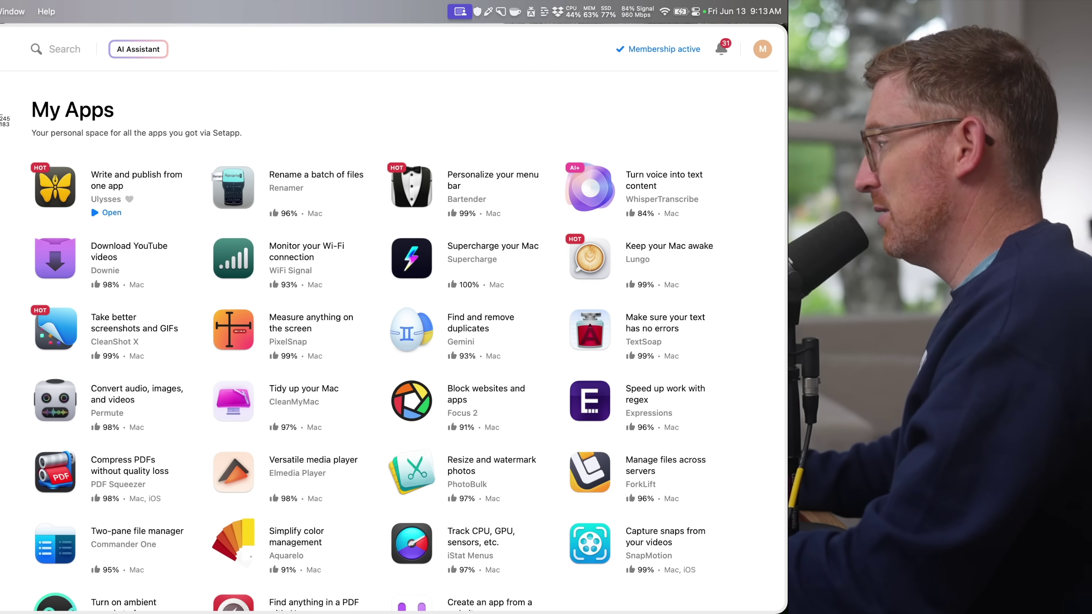
left_click_drag(0, 114, 507, 525)
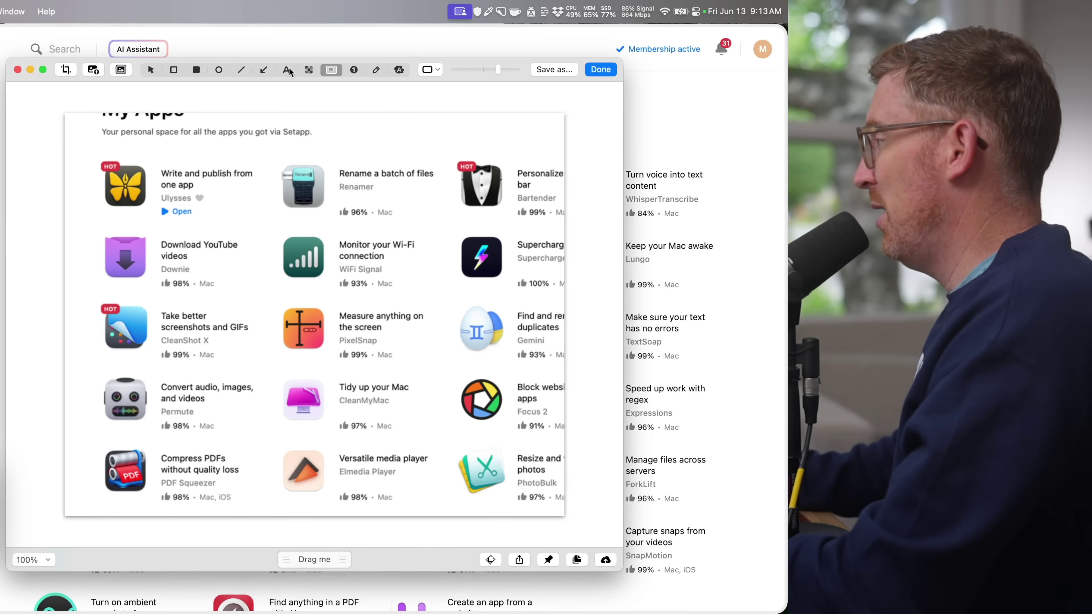
Step: Spotlight the Renamer entry in the screenshot and draw a yellow arrow pointing up to it
left_click_drag(269, 150, 443, 234)
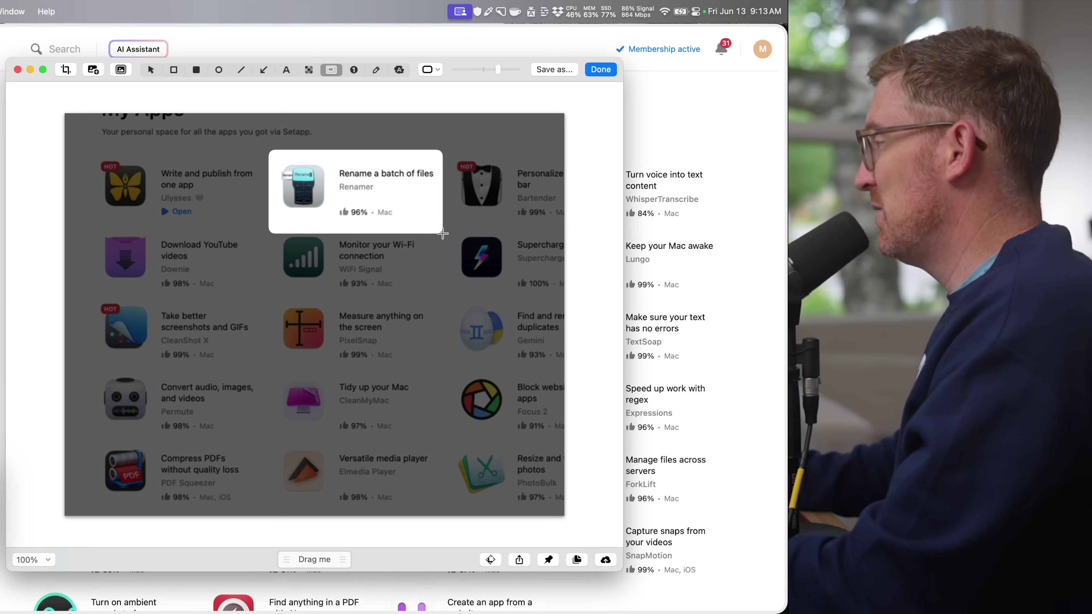
left_click(264, 69)
left_click_drag(185, 338, 314, 239)
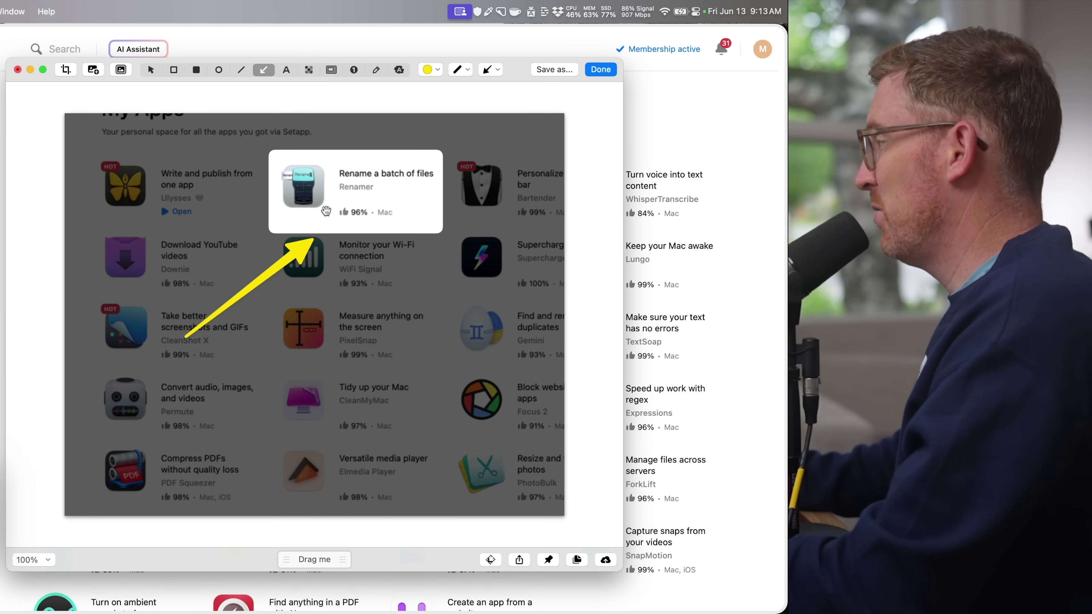
Step: Place numbered markers 1 to 4 on the Ulysses, Downie, CleanShot X and PixelSnap icons, and finish the annotation
left_click(354, 70)
left_click(106, 168)
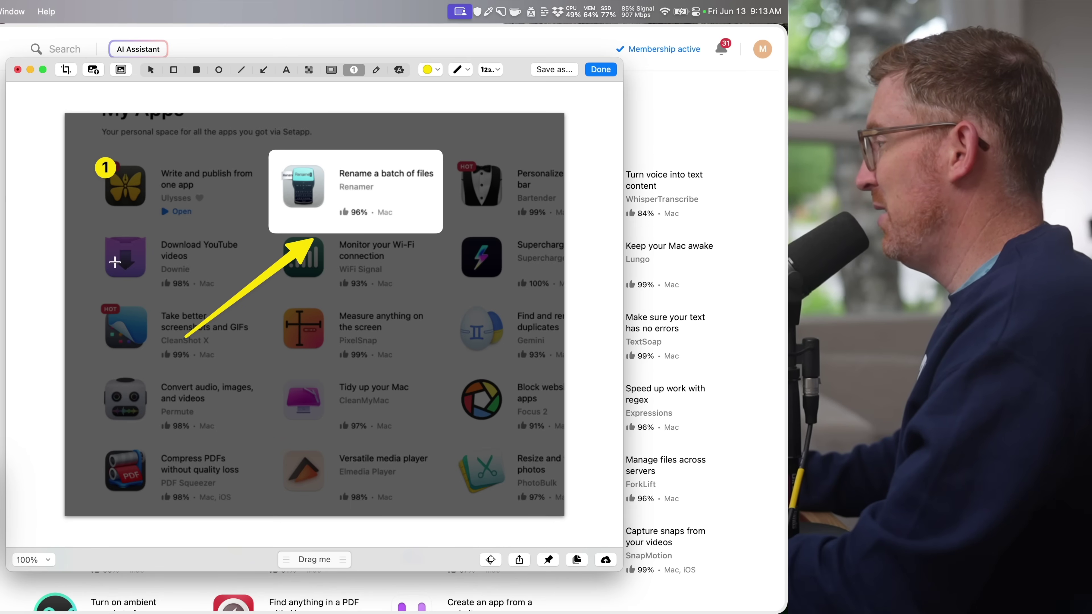
left_click(114, 262)
left_click(121, 330)
left_click(306, 326)
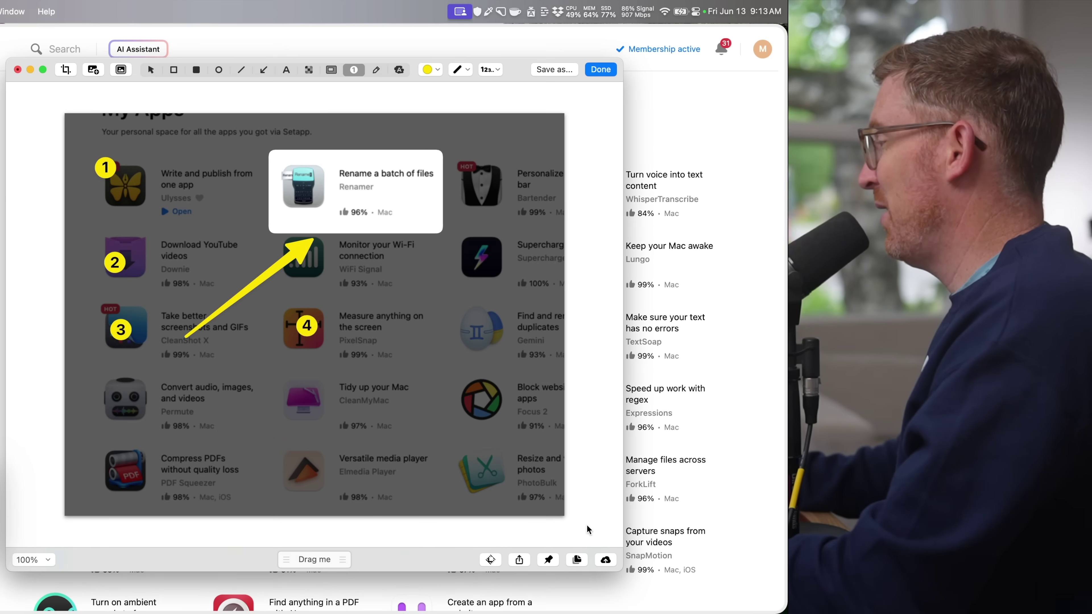
left_click(600, 70)
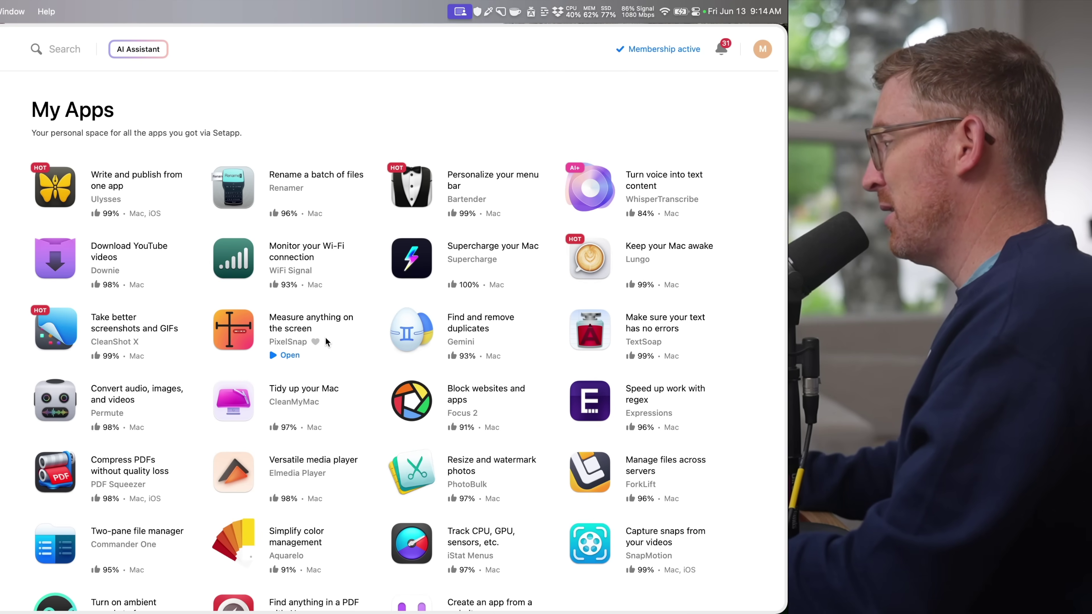
Step: Measure the AI Assistant button on screen with PixelSnap and leave the measuring mode
key("super+shift+2")
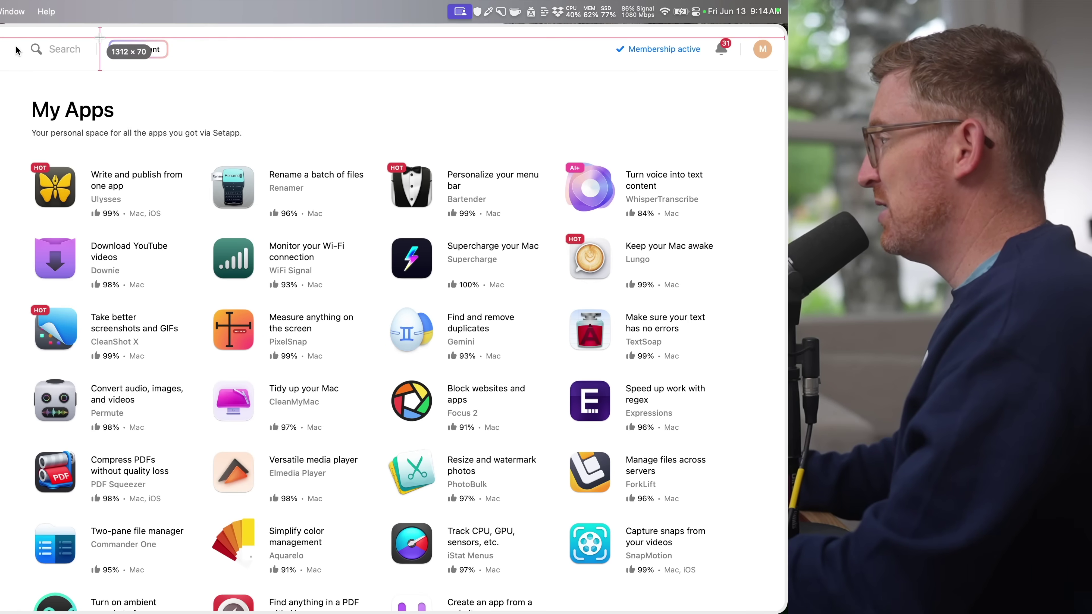
left_click_drag(105, 36, 172, 61)
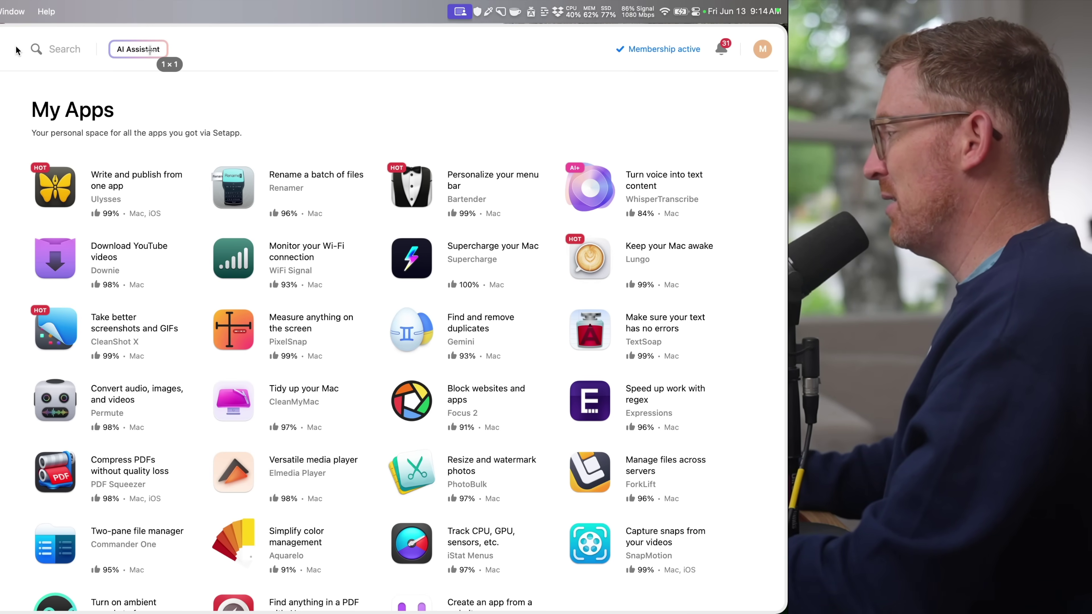
key("Escape")
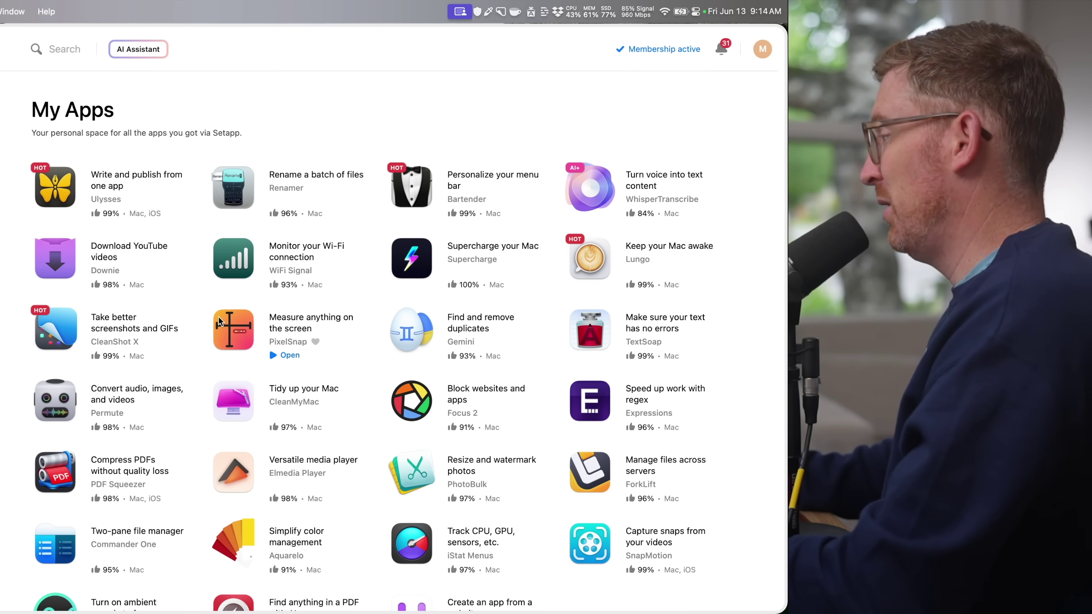
Step: Browse TextSoap's Standard list of text cleaners and close it
mouse_move(160, 327)
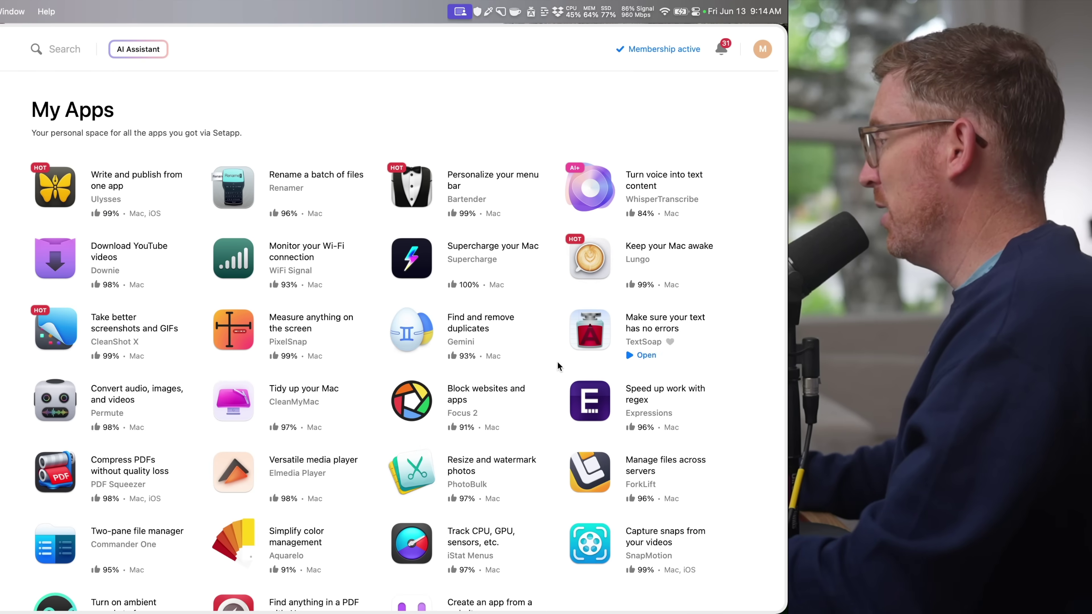
mouse_move(502, 323)
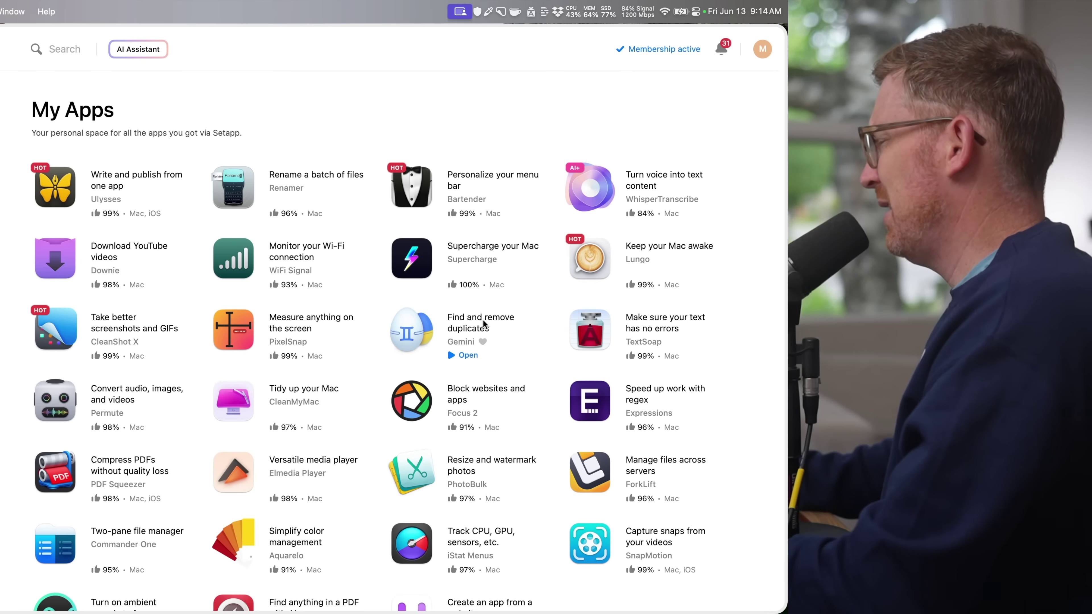
mouse_move(613, 332)
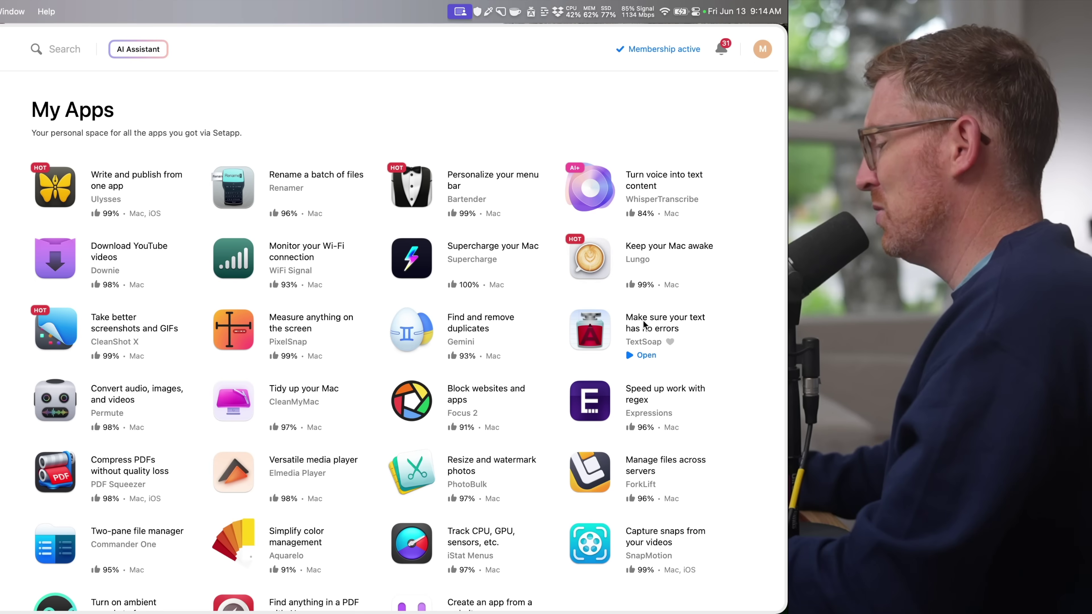
left_click(532, 12)
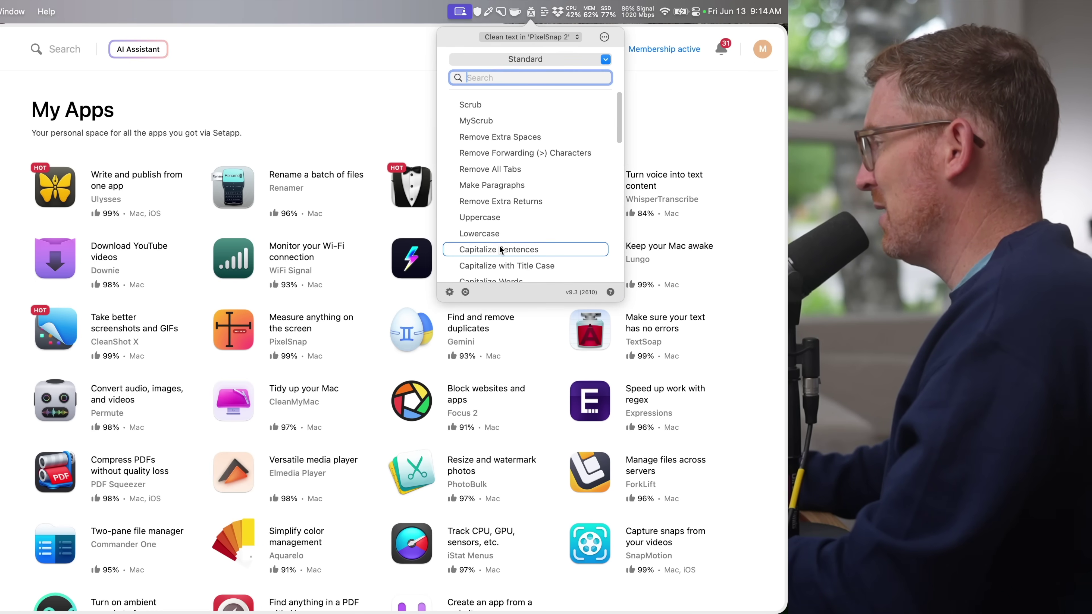
scroll(499, 248, "down", 10)
scroll(499, 245, "up", 10)
left_click(350, 99)
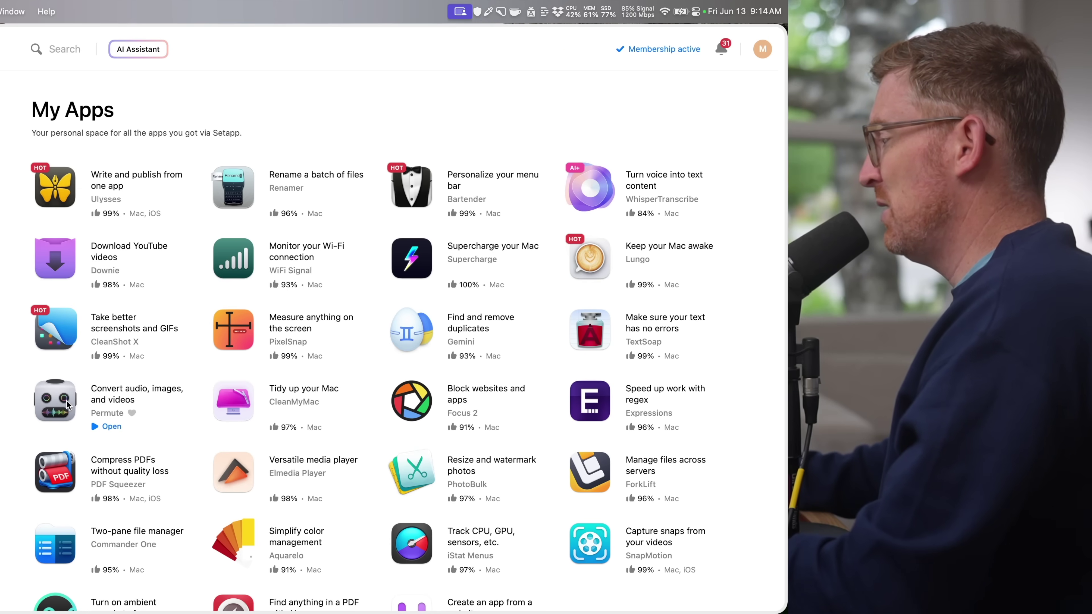
Step: Launch Permute from the app launcher by searching for "perm"
key("super+space")
type("perm")
key("Return")
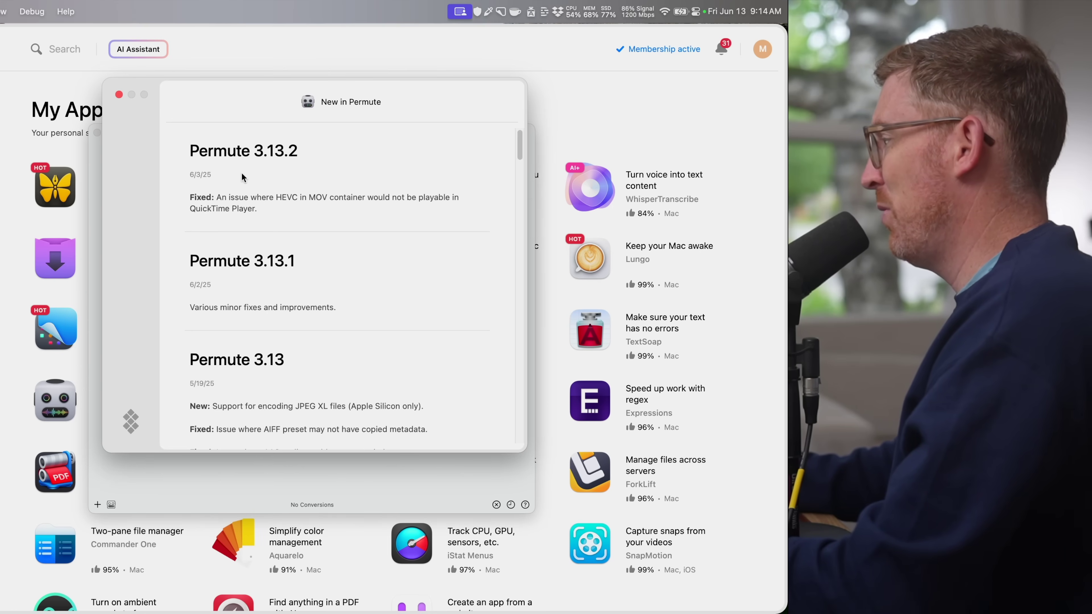
Step: Look through Permute's release notes down to version 3.12.3, and quit Permute
scroll(288, 287, "down", 15)
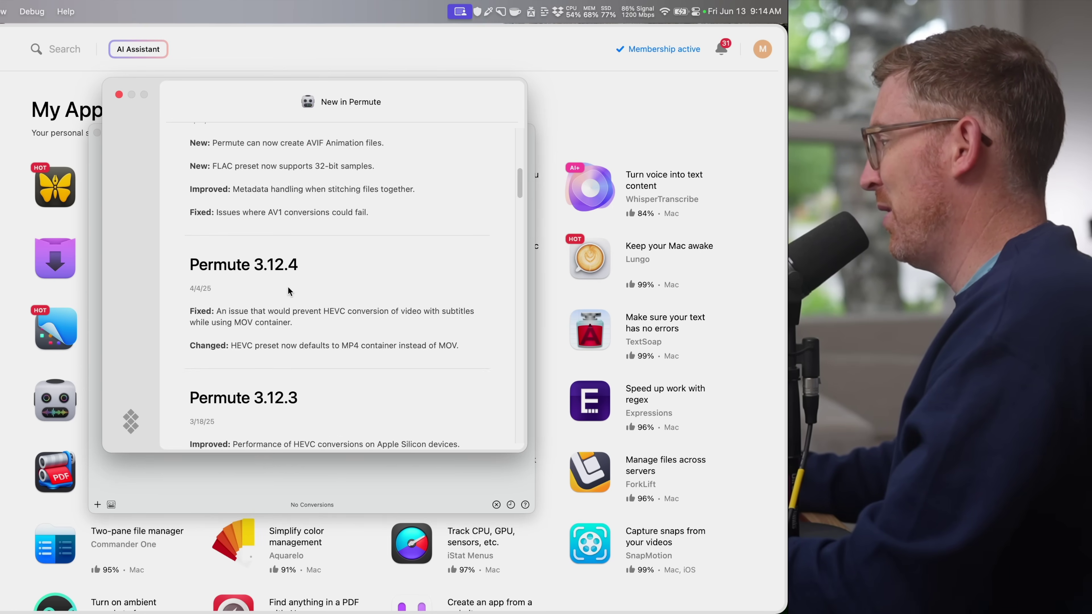
left_click(118, 94)
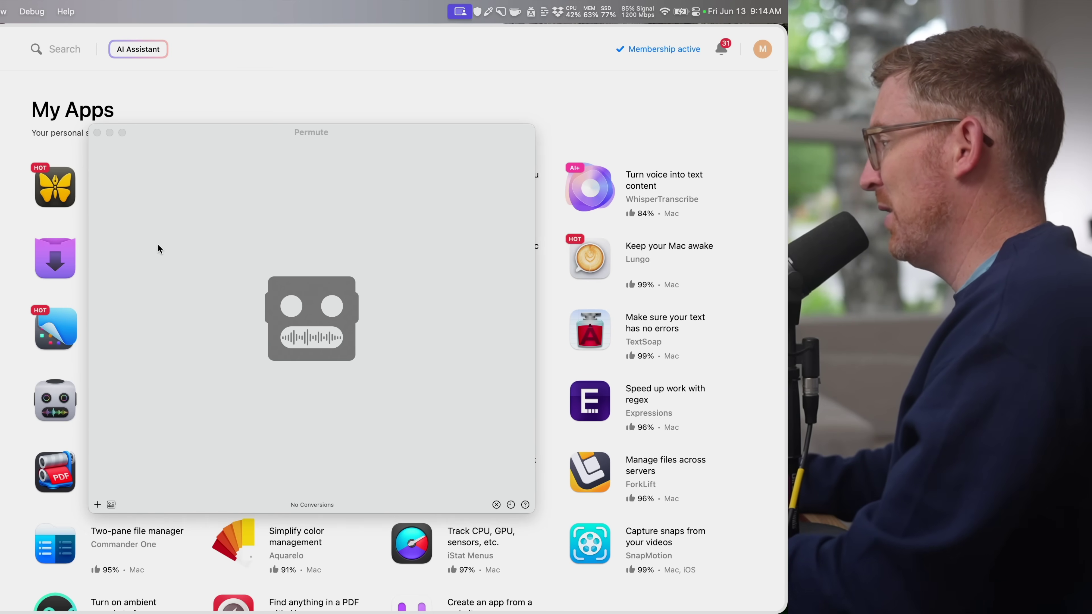
key("super+q")
Step: View the CleanMyMac details page and return to the My Apps list
mouse_move(284, 391)
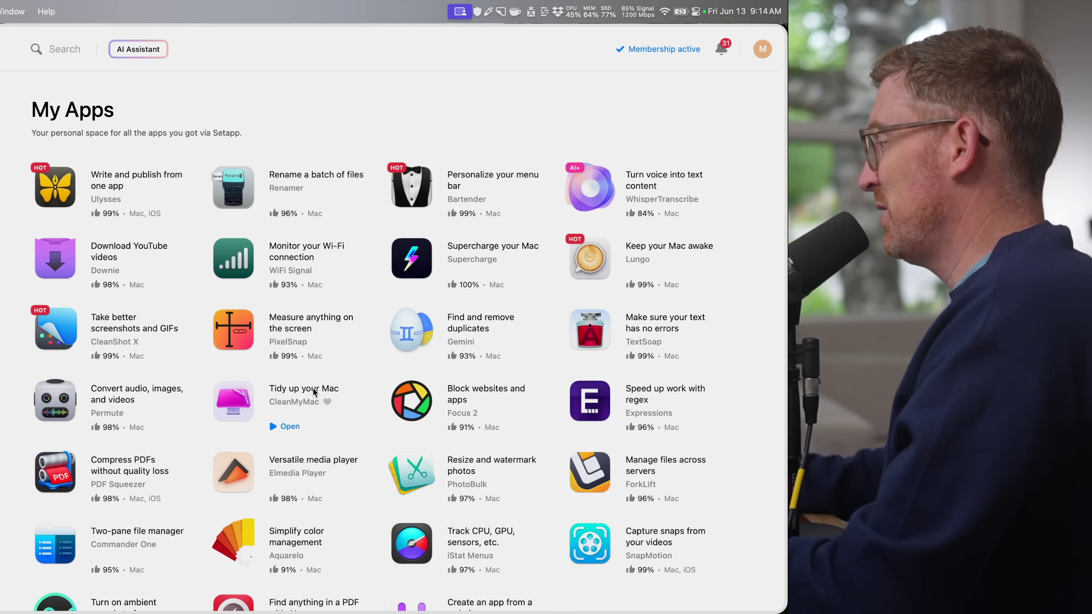
left_click(292, 389)
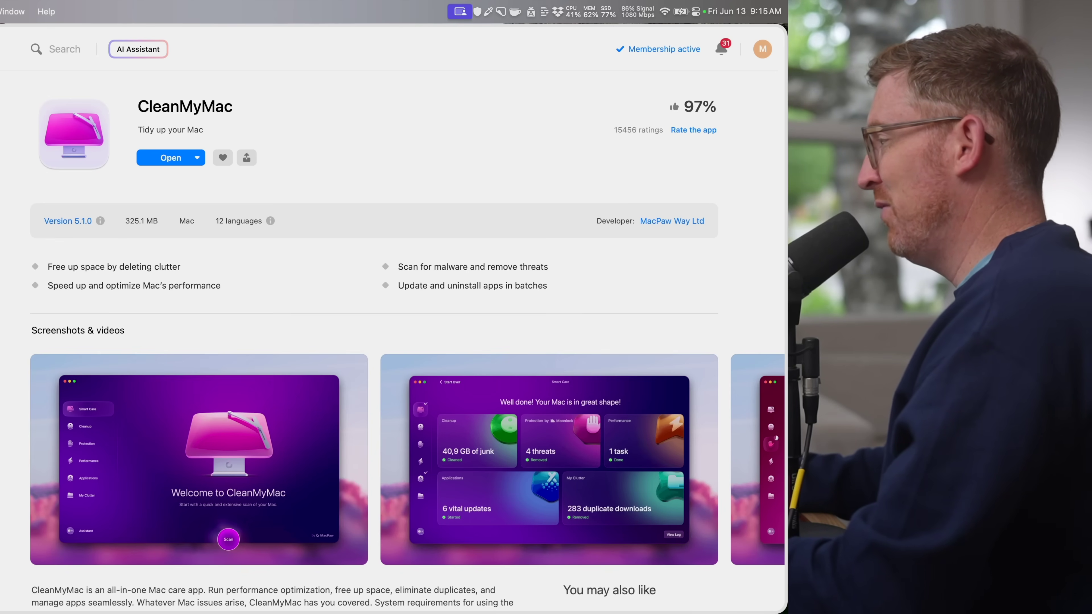
key("super+bracketleft")
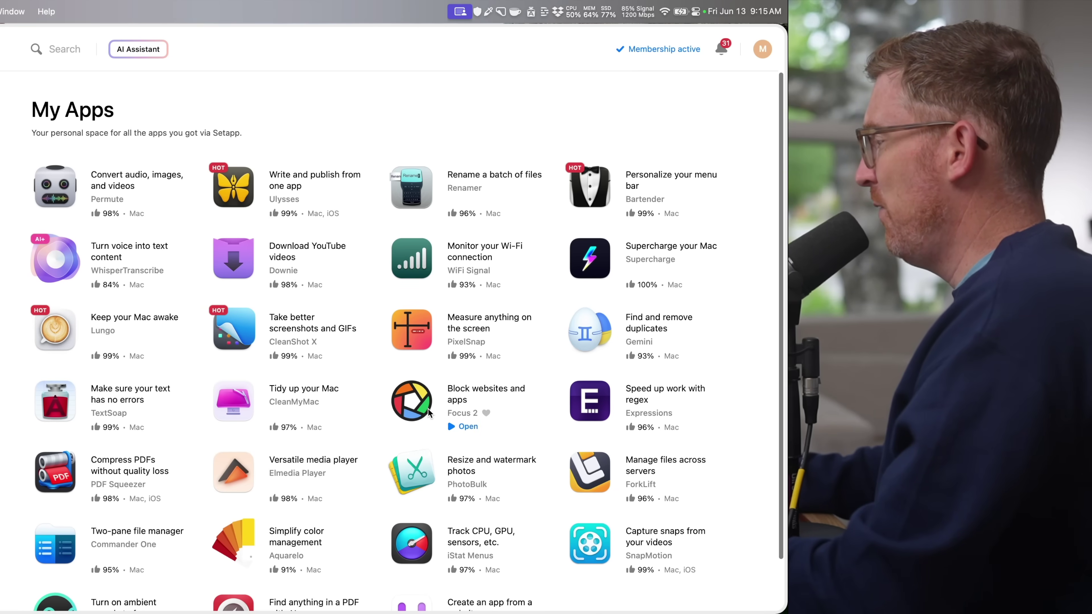
scroll(436, 394, "down", 1)
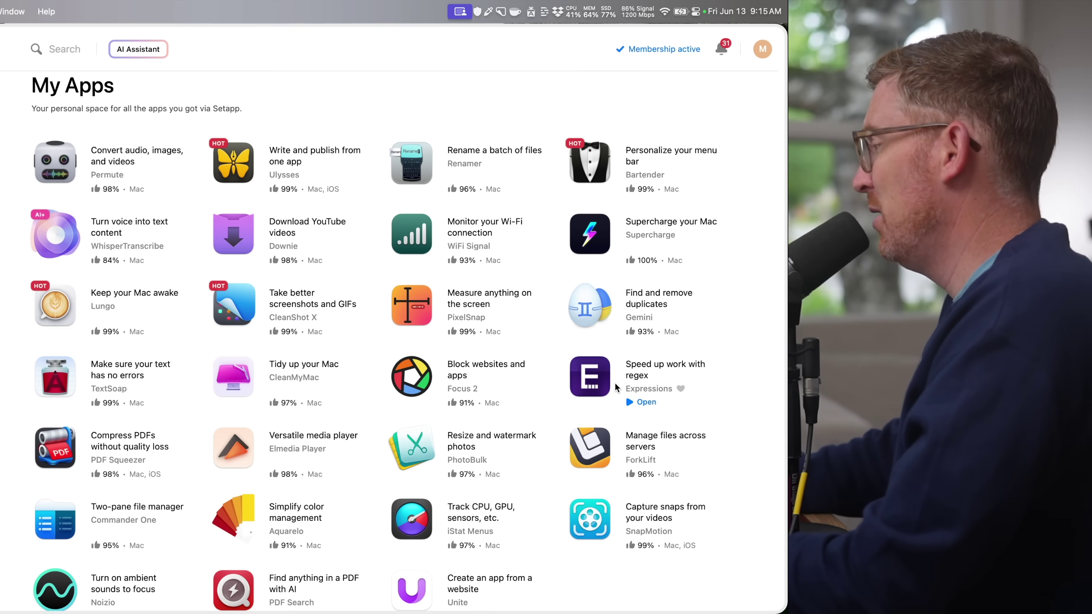
Step: View the PDF Squeezer details page, return to My Apps, and look through the app list down to Unite
scroll(616, 383, "down", 2)
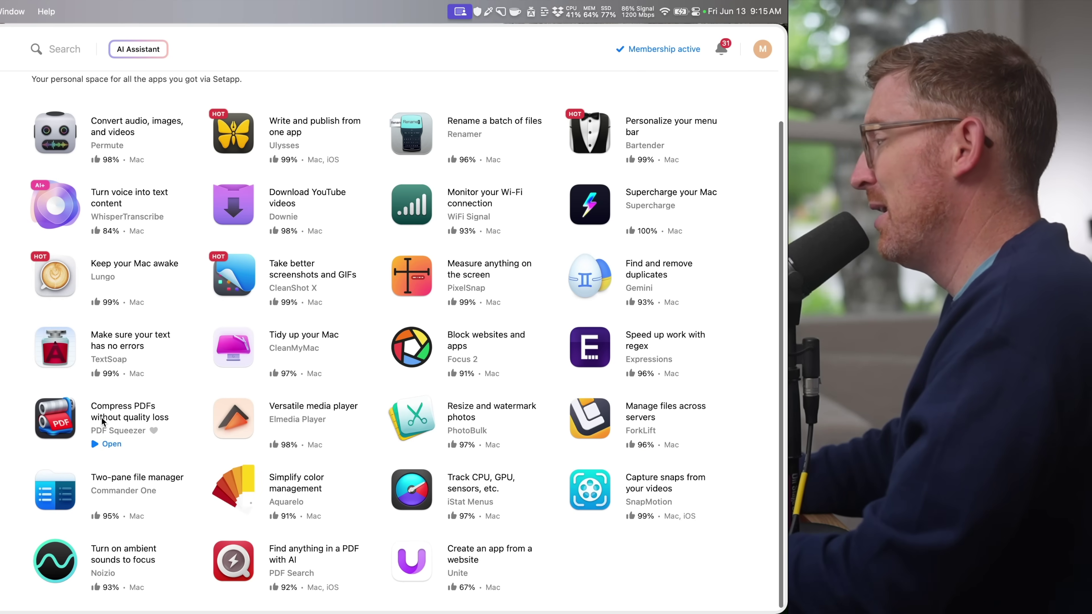
left_click(71, 426)
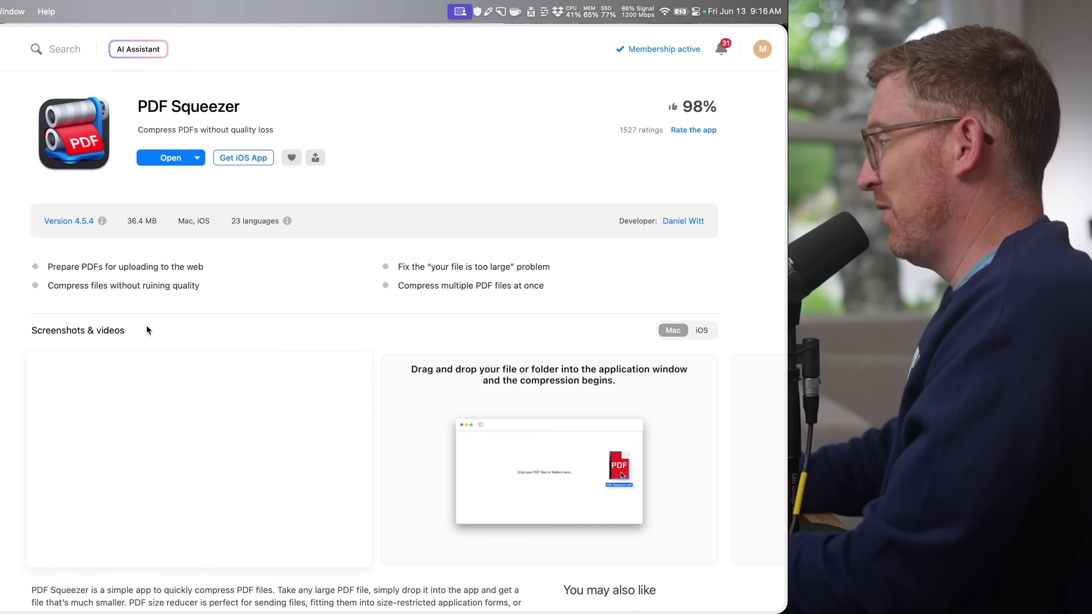
key("super+bracketleft")
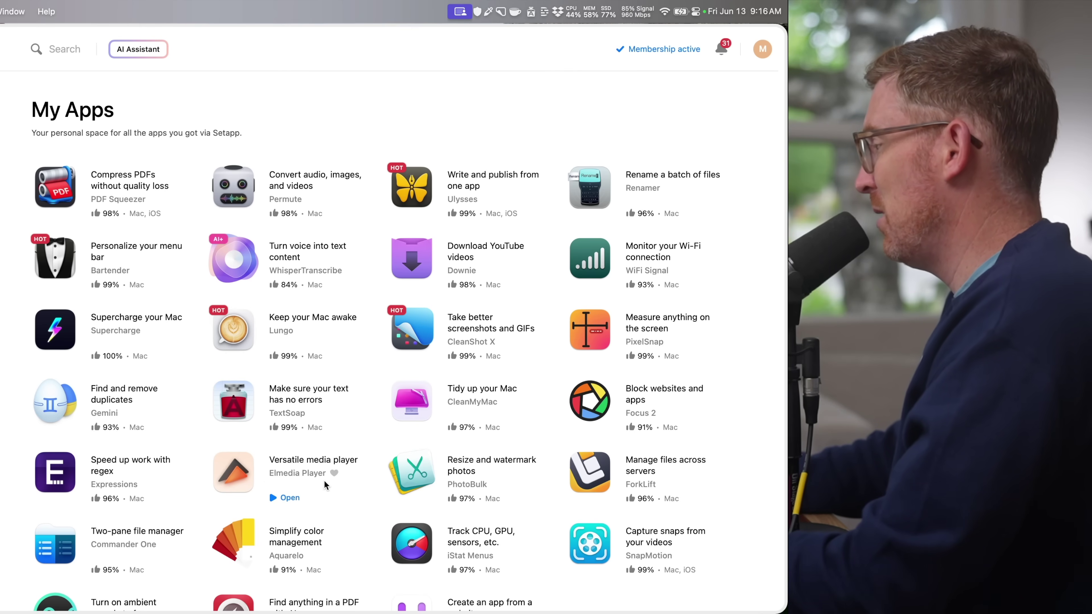
scroll(227, 479, "down", 3)
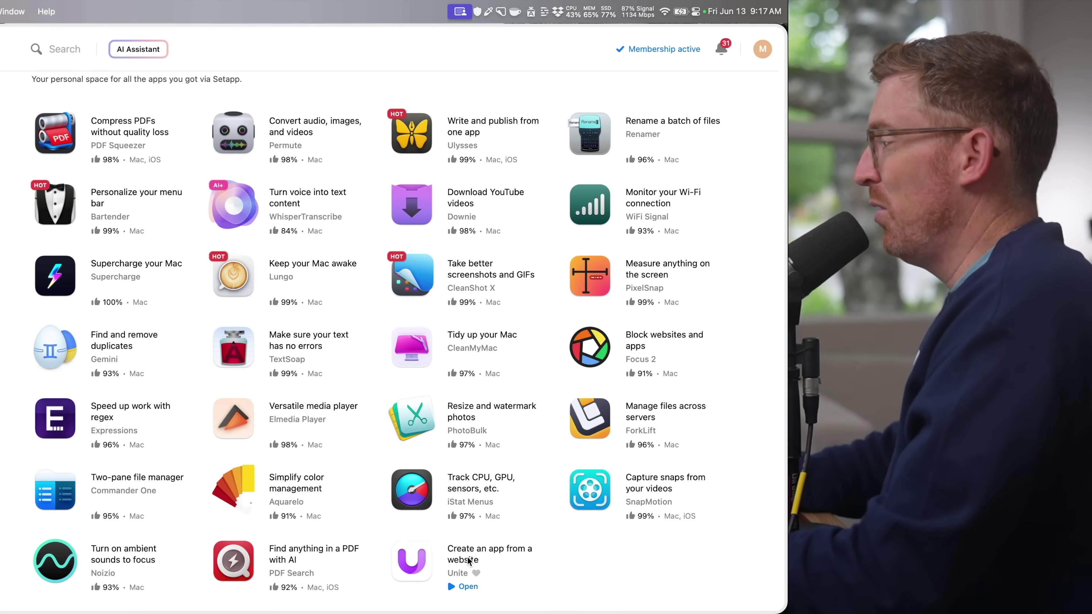
scroll(387, 416, "up", 2)
scroll(387, 419, "down", 2)
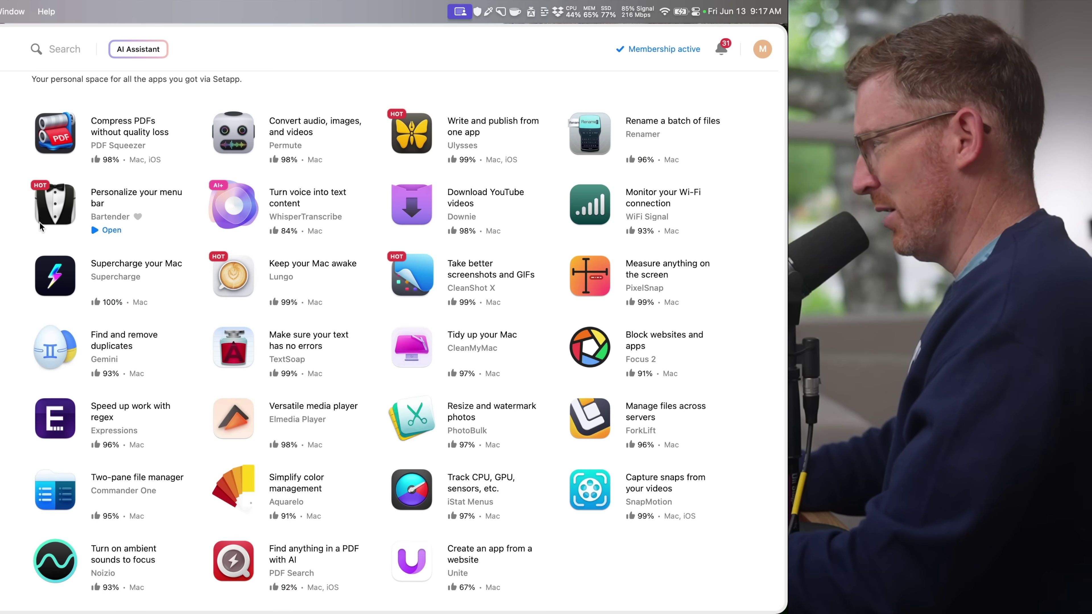
Step: Browse the My Explorer page from Hidden gems of Setapp down to Recently updated and return to its beginning
key("super+1")
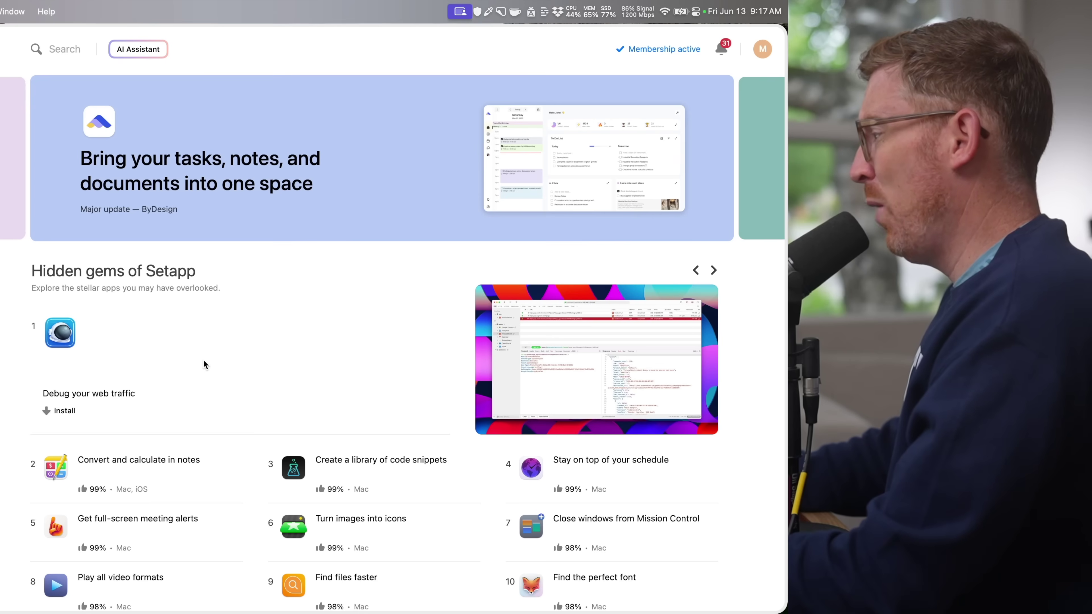
scroll(205, 379, "down", 10)
scroll(205, 379, "down", 15)
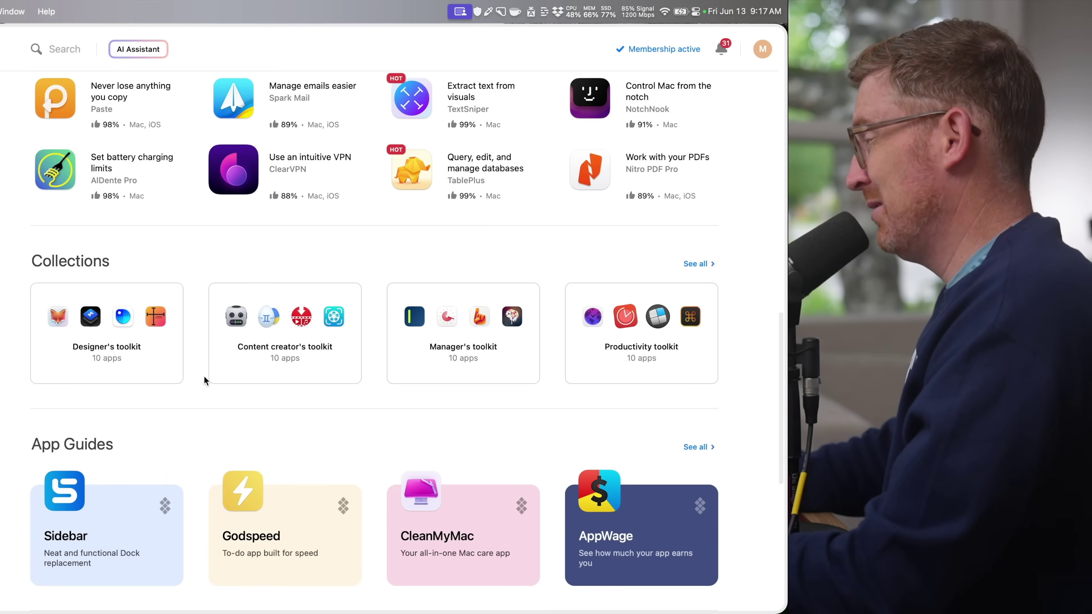
scroll(204, 378, "down", 5)
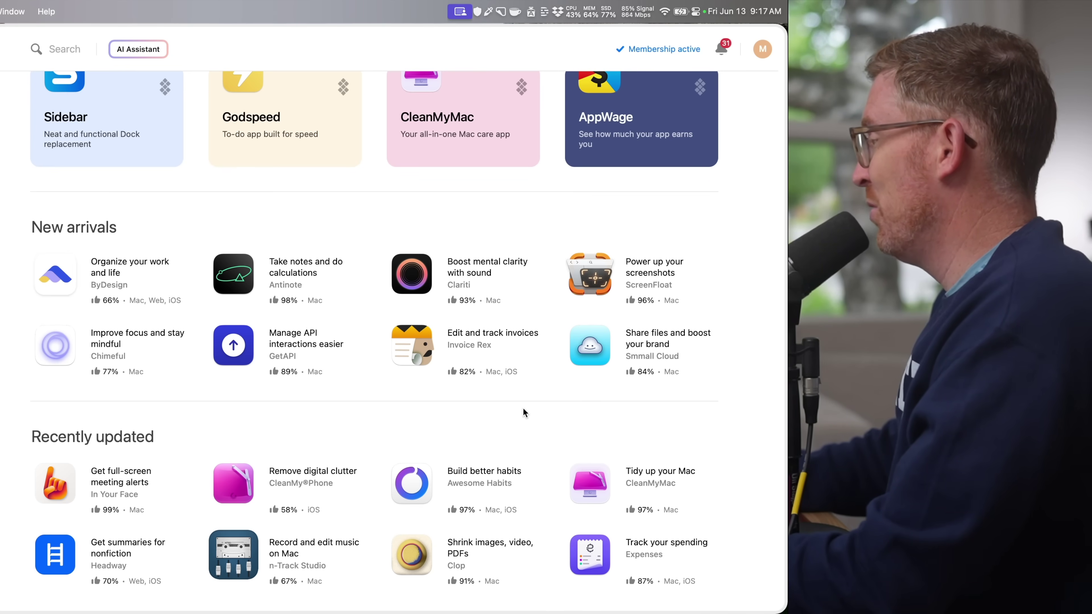
scroll(523, 408, "up", 2)
scroll(523, 408, "up", 10)
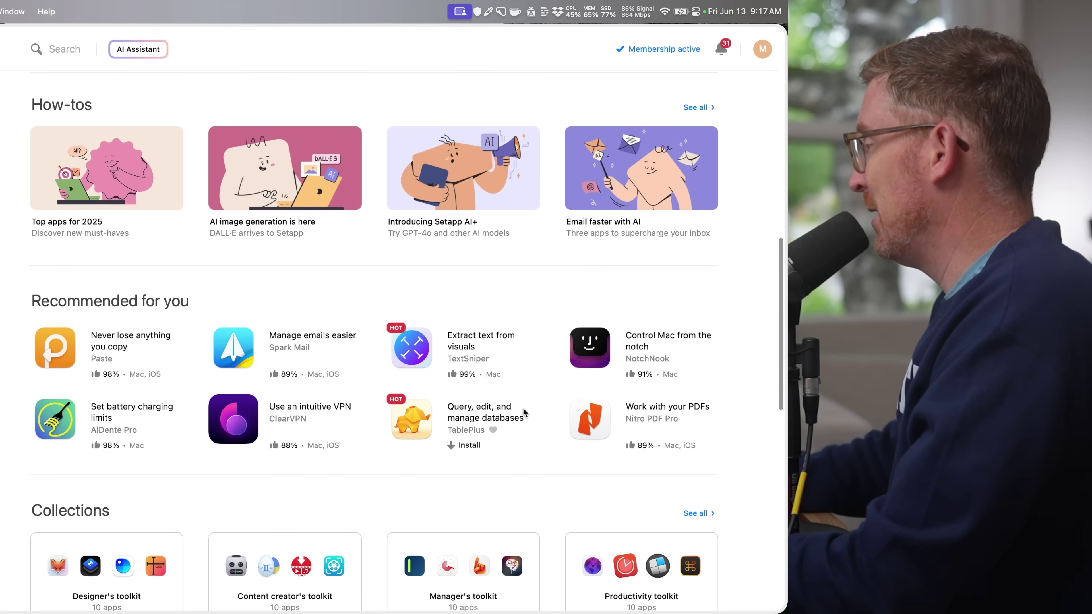
scroll(523, 408, "up", 5)
scroll(523, 408, "up", 6)
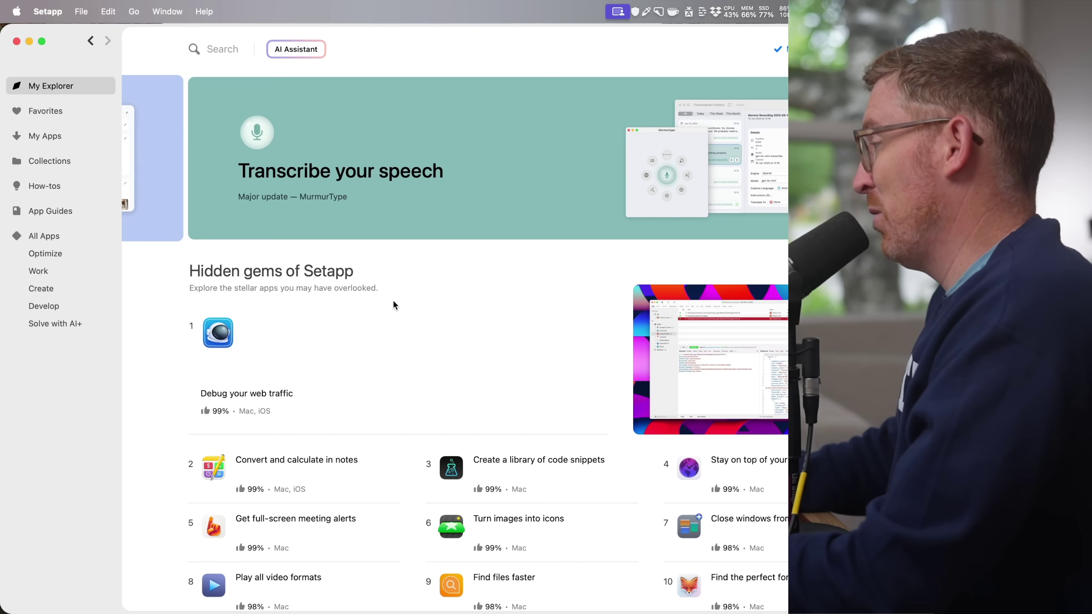
mouse_move(323, 336)
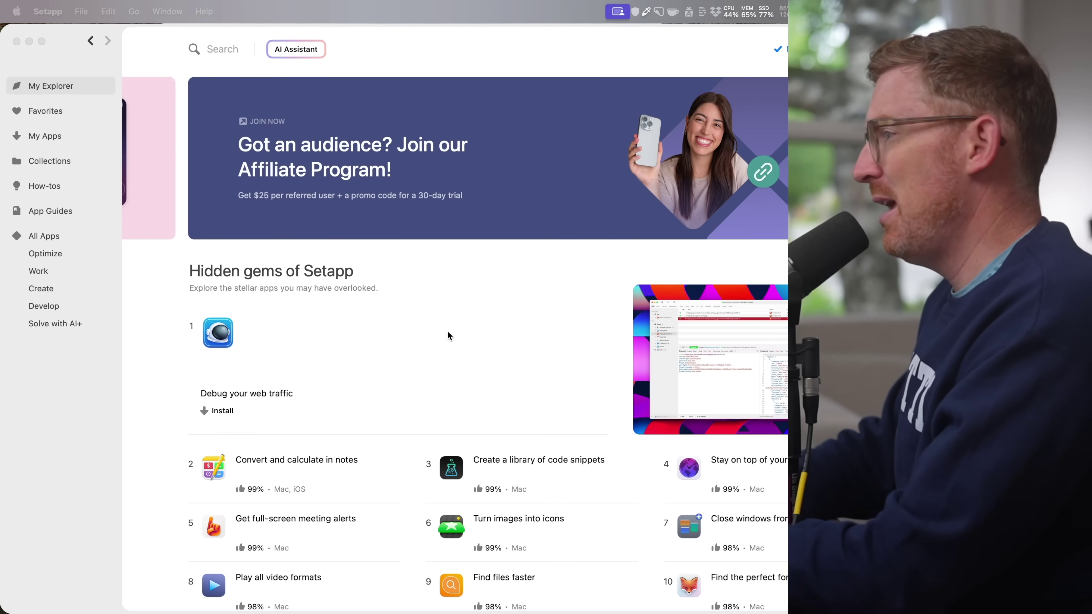
Step: Switch to Raycast's AI Chat and review the chats on InDesign master pages, Vancouver Lookout, "skopos", audio transcription and English plurals
key("super+Tab")
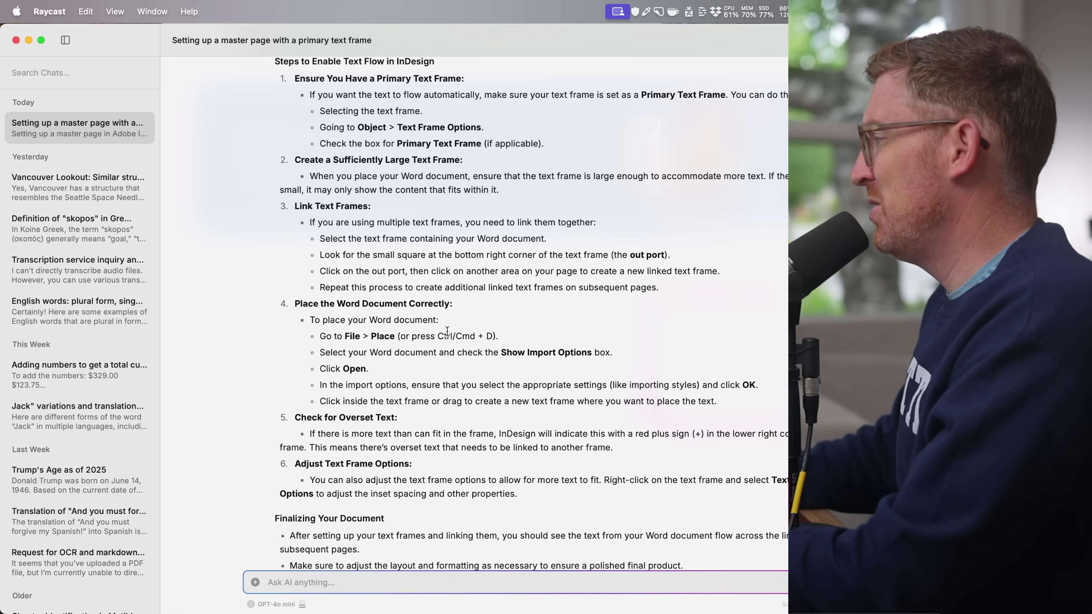
scroll(447, 332, "up", 15)
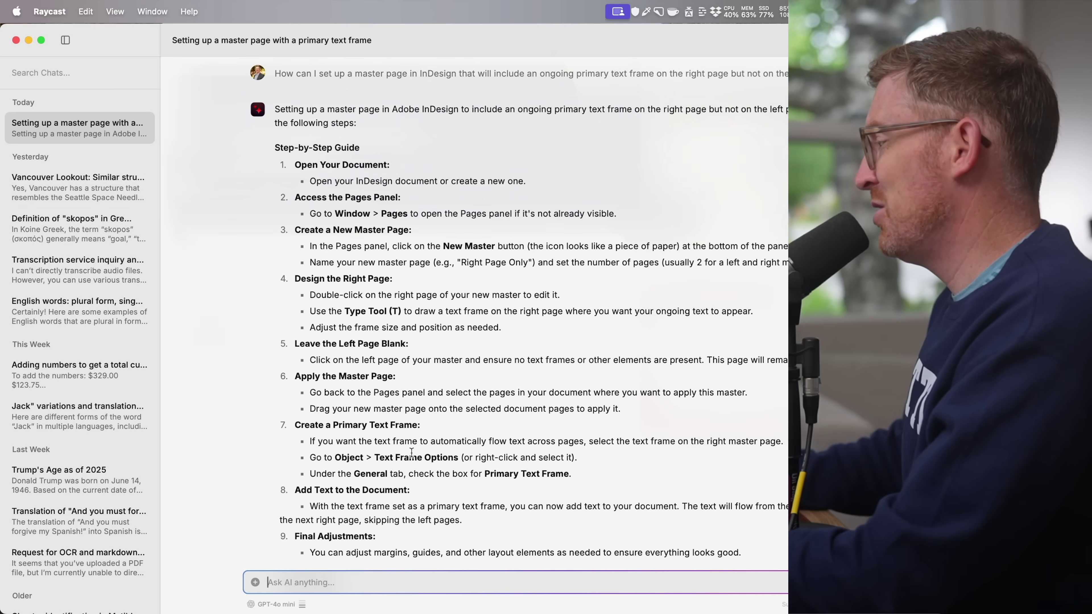
left_click(86, 183)
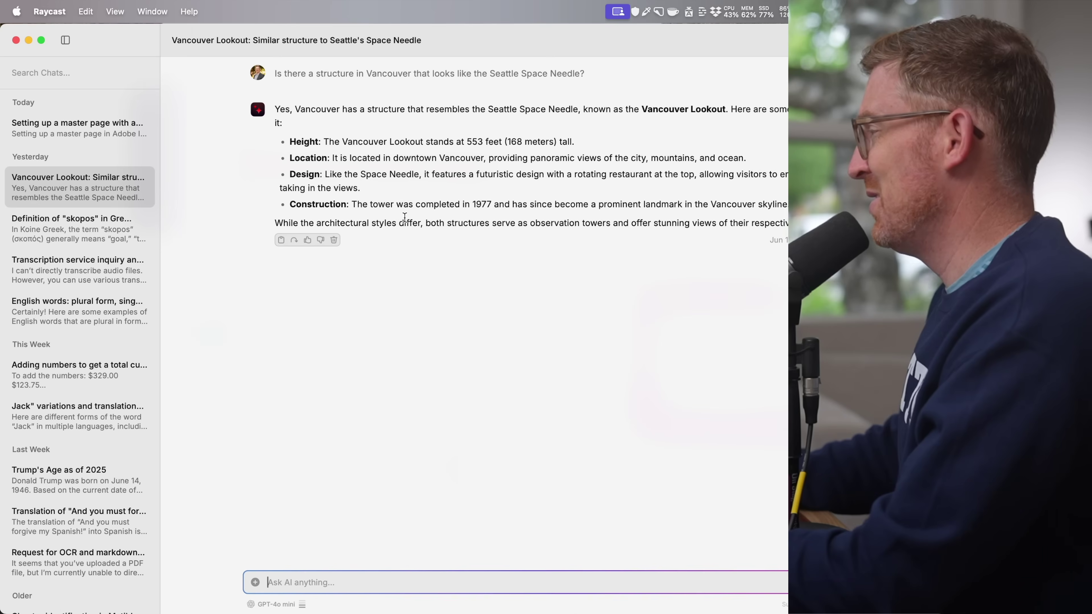
left_click(87, 229)
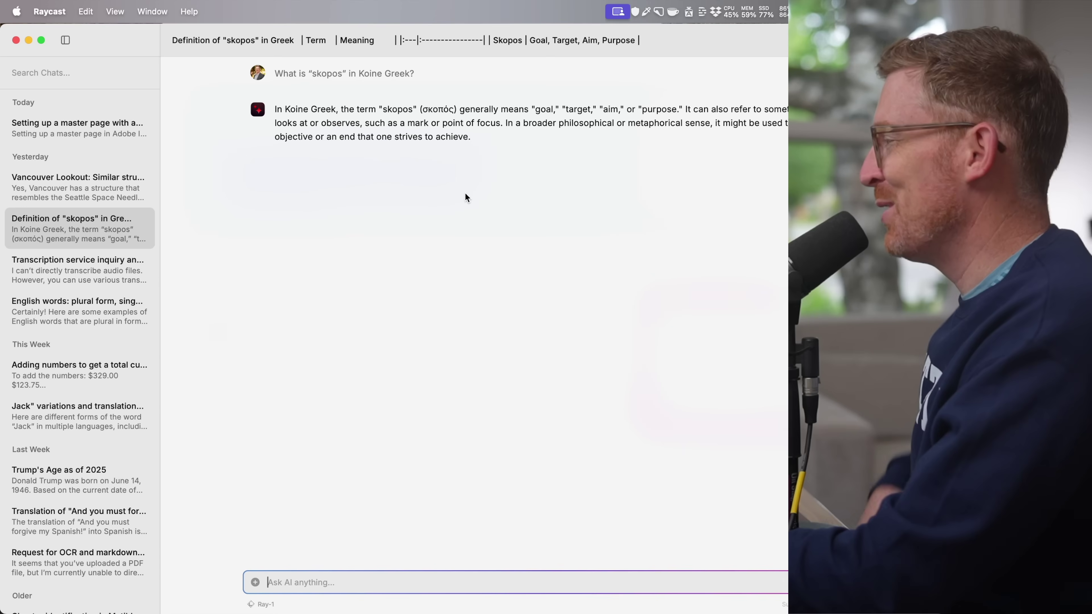
left_click(84, 266)
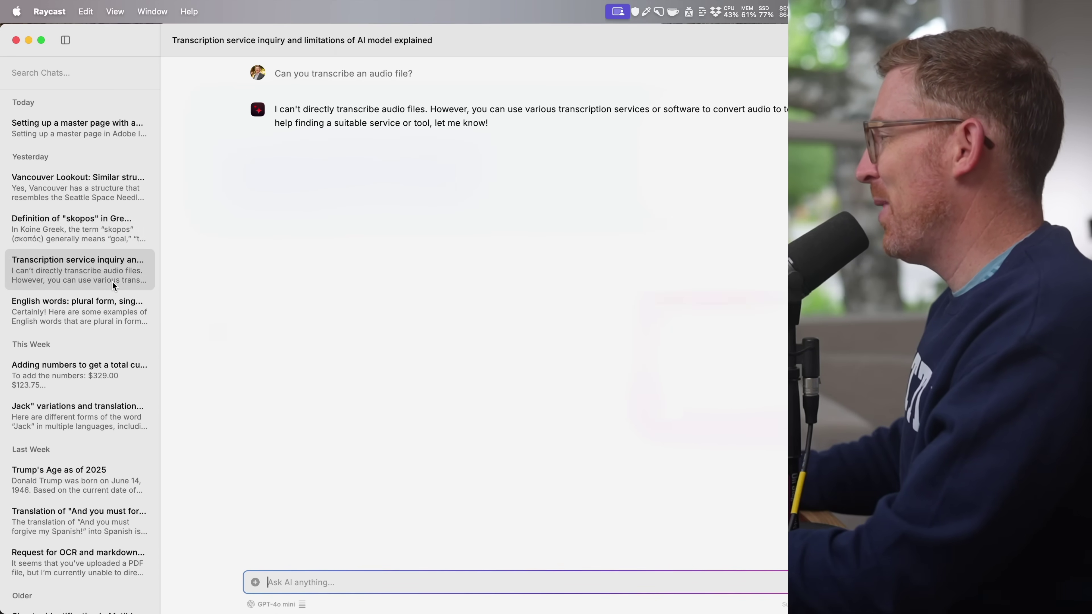
left_click(93, 314)
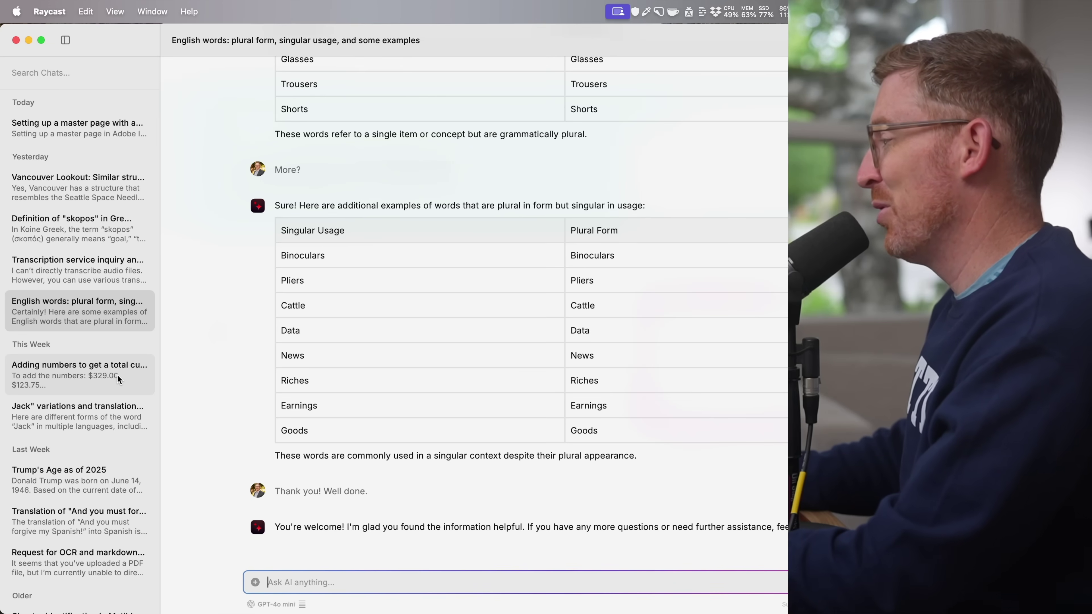
Step: Review the older chats on adding dollar amounts, variations of "Jack", Trump's age and the Spanish translation
left_click(108, 378)
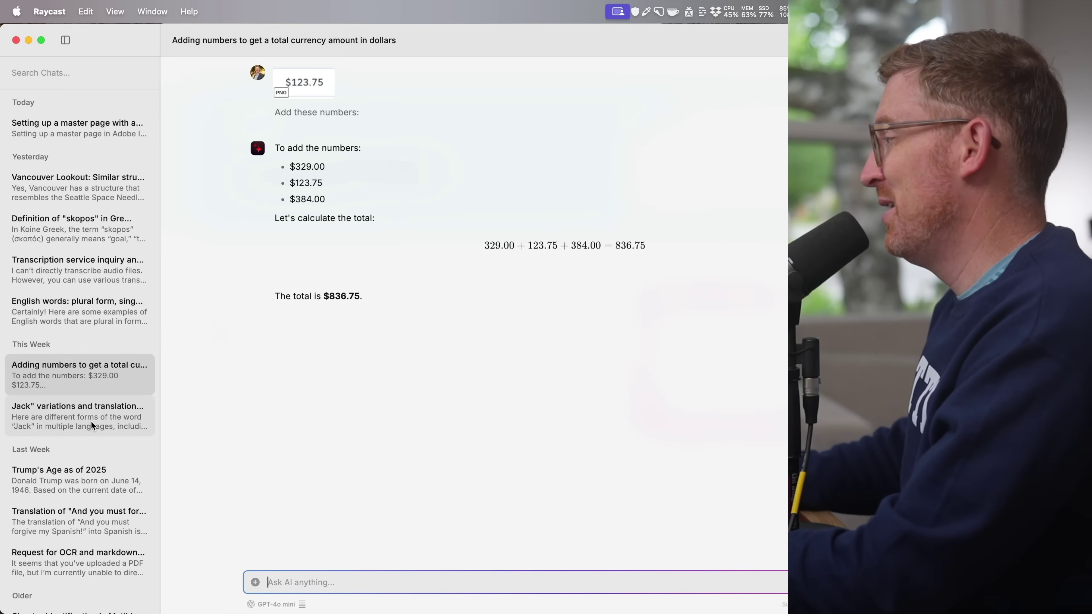
left_click(93, 419)
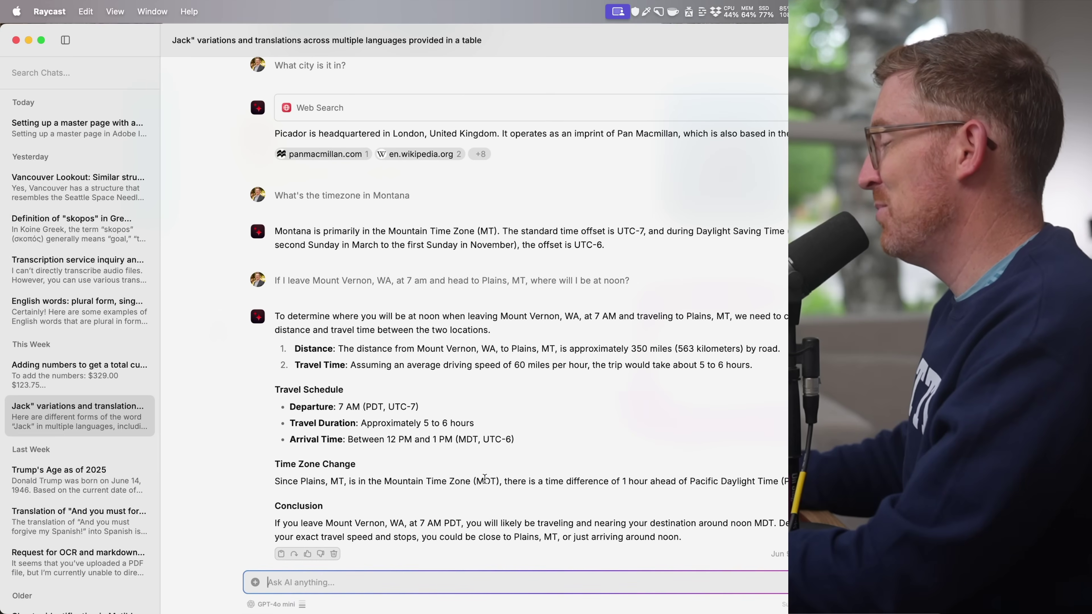
scroll(340, 422, "up", 10)
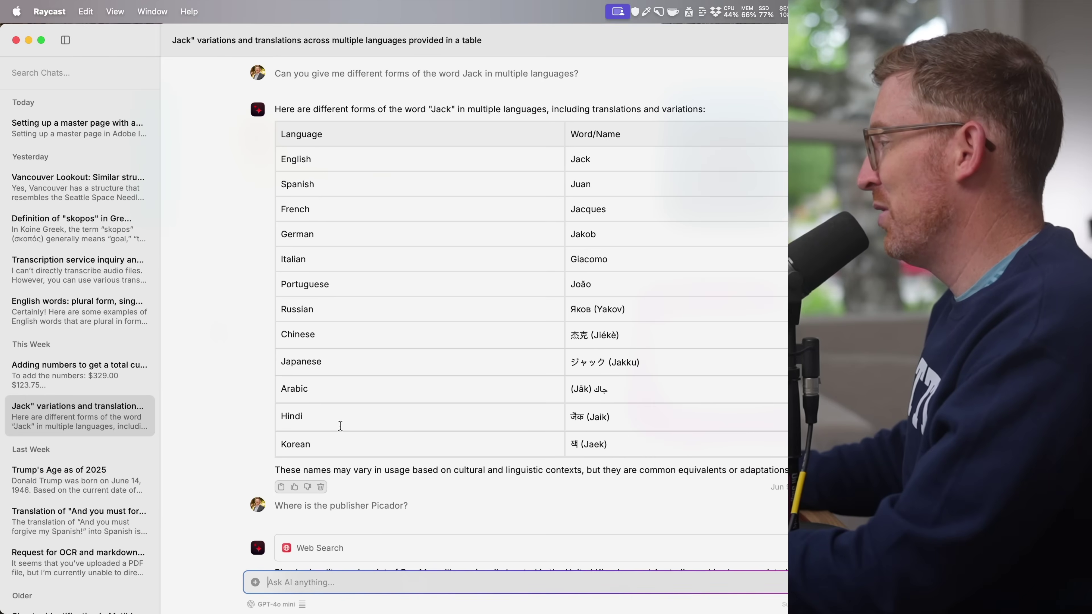
left_click(88, 484)
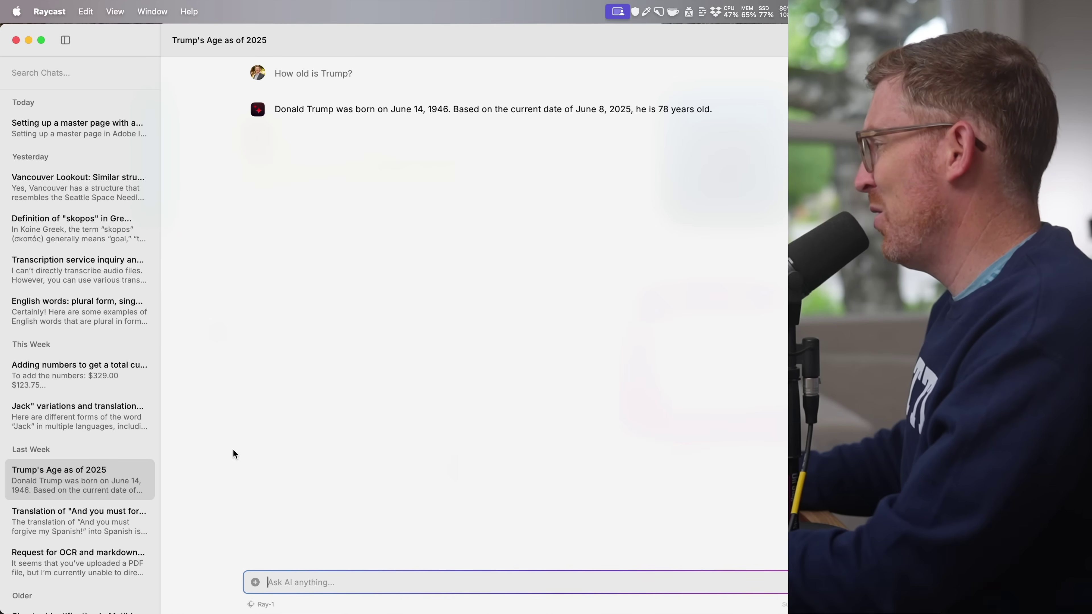
scroll(50, 517, "down", 4)
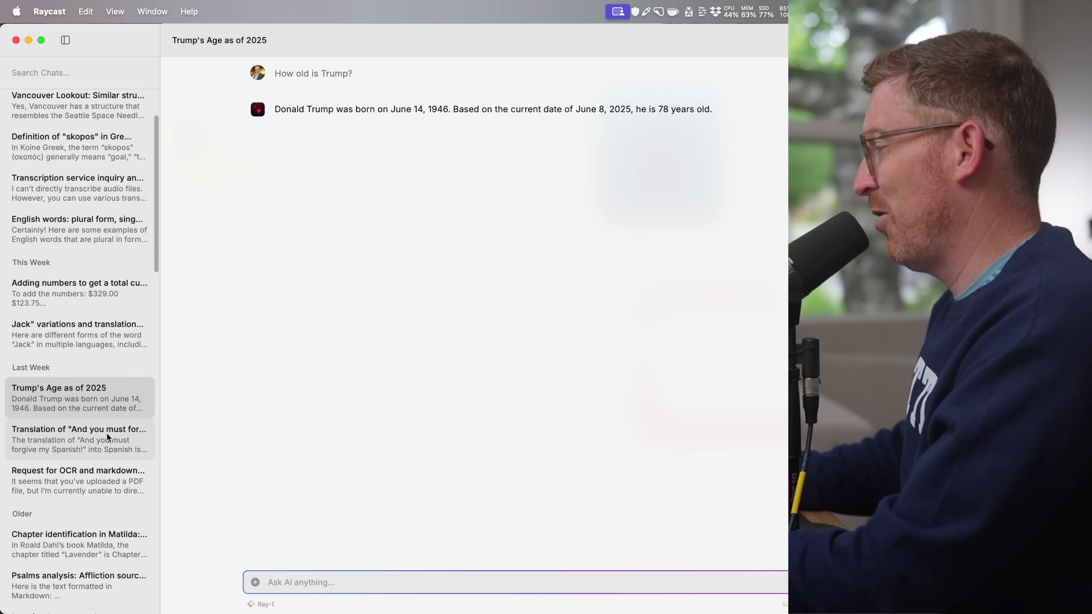
left_click(108, 437)
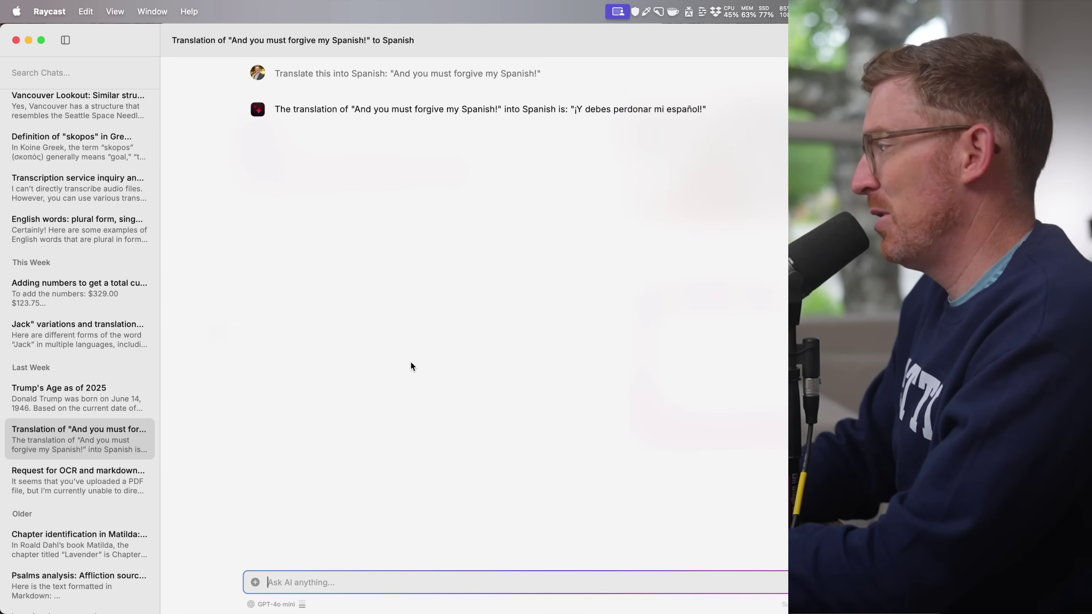
Step: Open Raycast's AI settings and look through the available AI Commands models down to Local Models, keeping the current choice
key("super+comma")
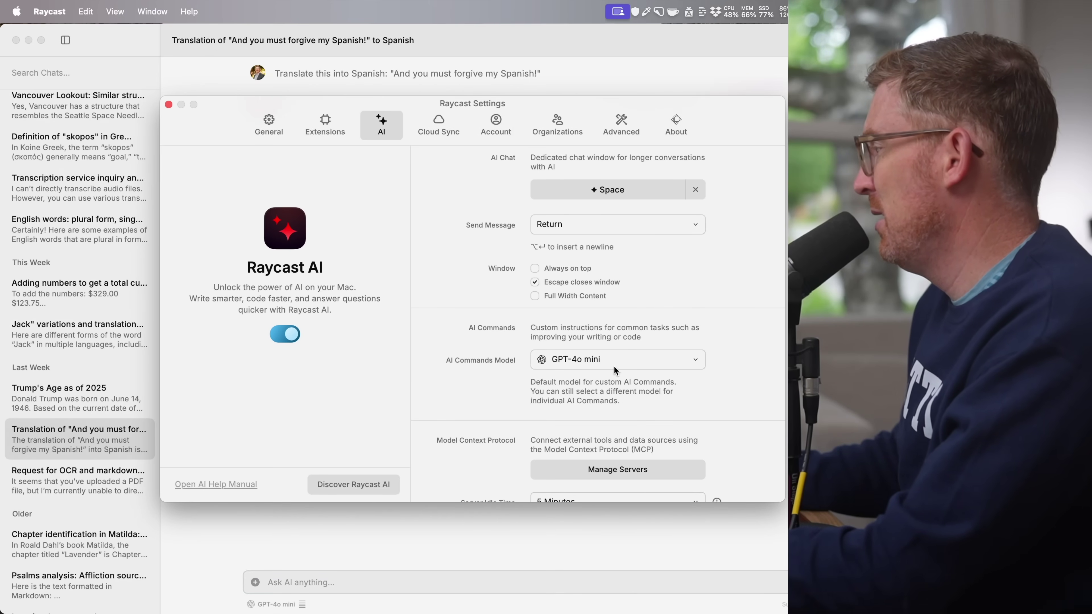
left_click(660, 360)
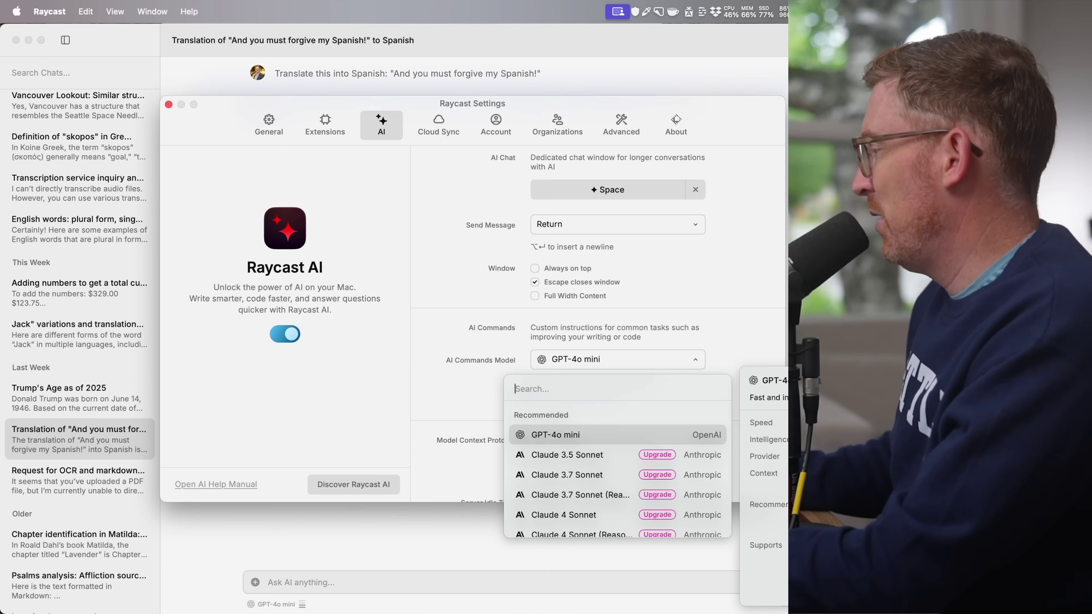
scroll(577, 492, "down", 15)
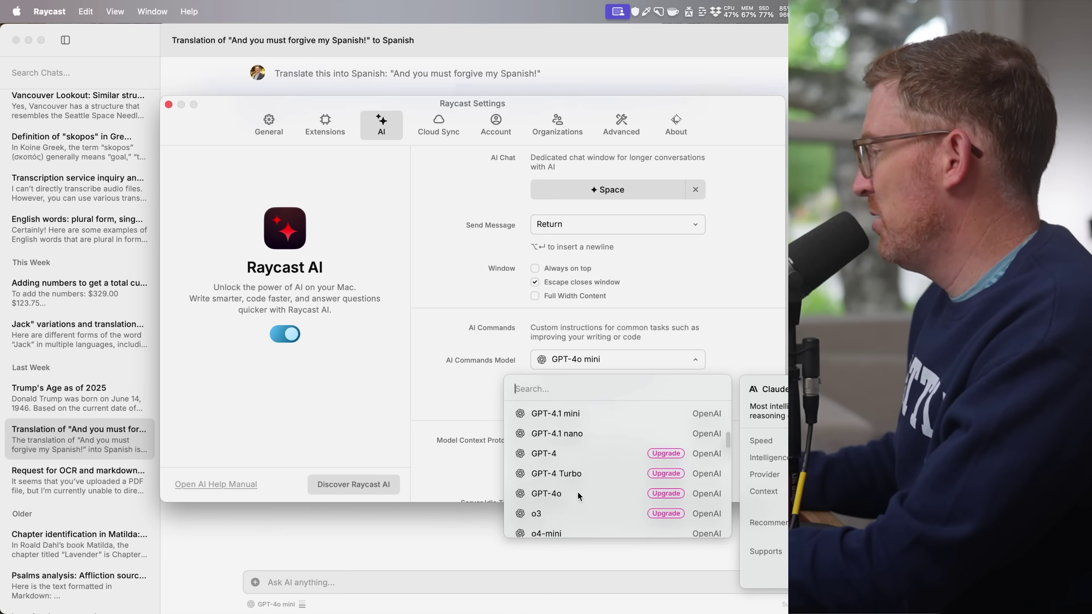
scroll(577, 492, "down", 3)
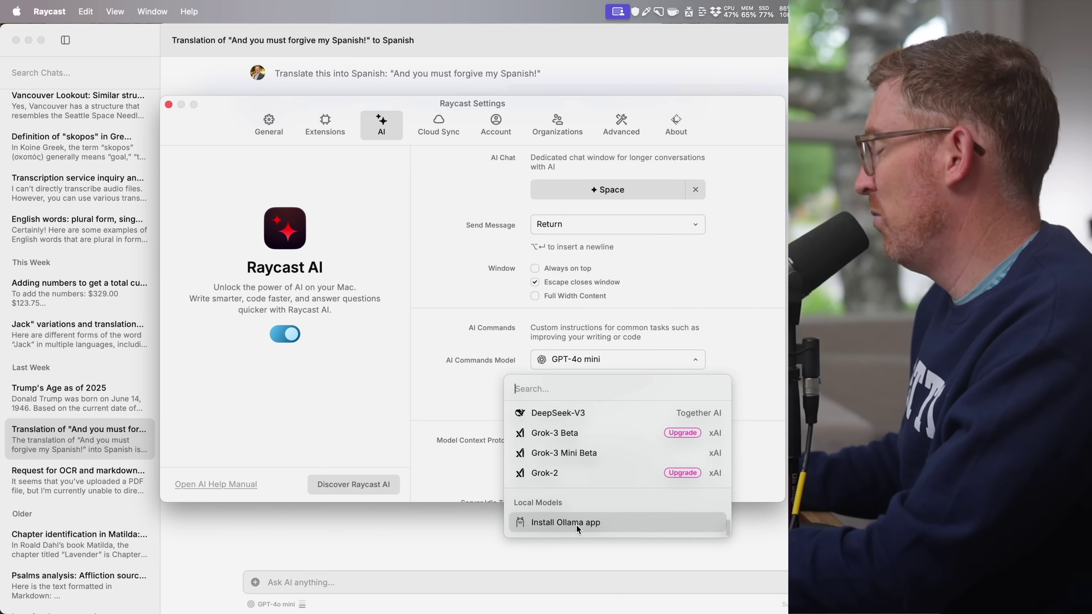
left_click(466, 279)
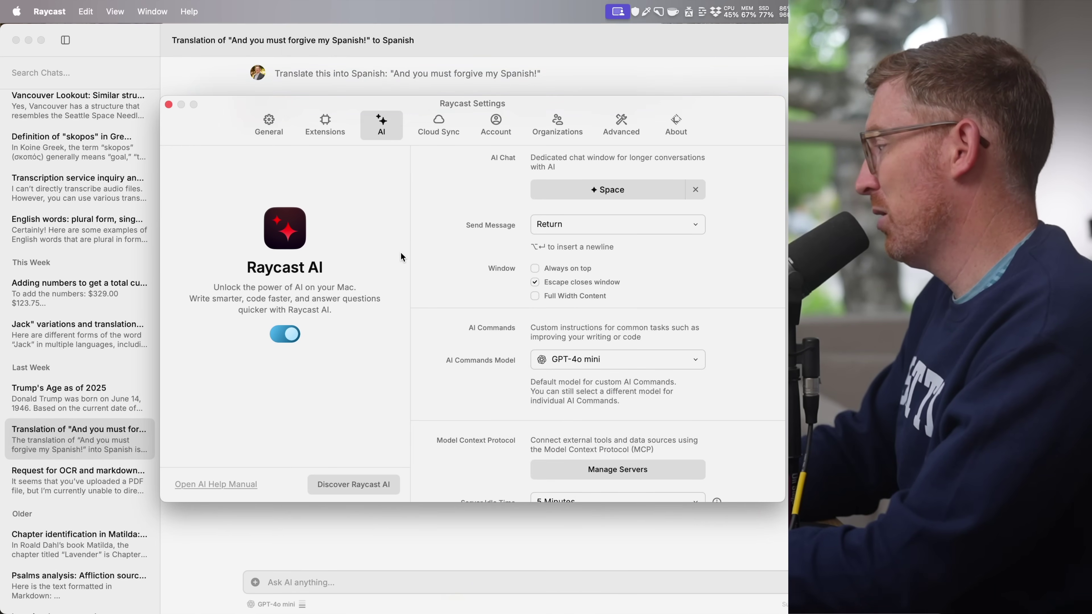
Step: Switch back to Setapp and toggle the keyboard input source repeatedly between U.S. and Greek – Polytonic
key("super+Tab")
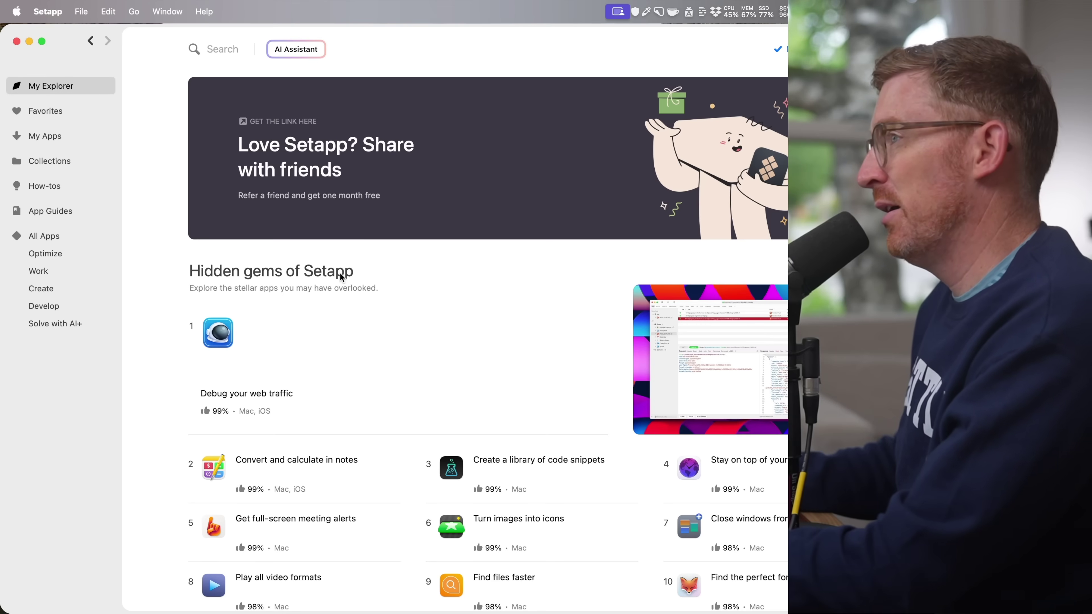
mouse_move(451, 340)
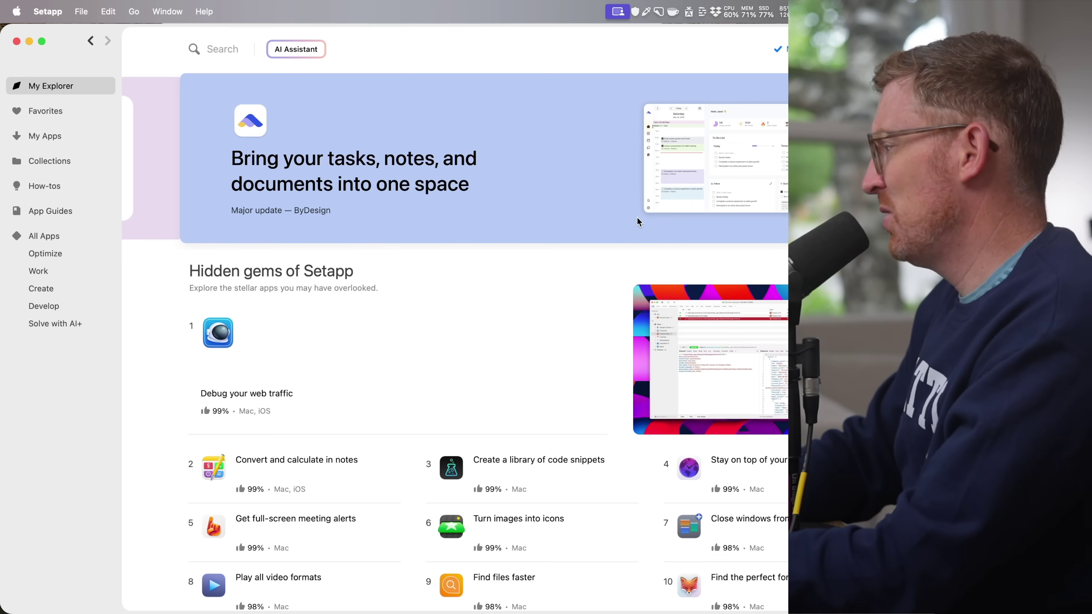
key("ctrl+space")
key("ctrl+space")
key("ctrl+space")
key("ctrl+space")
key("ctrl+space")
key("ctrl+space")
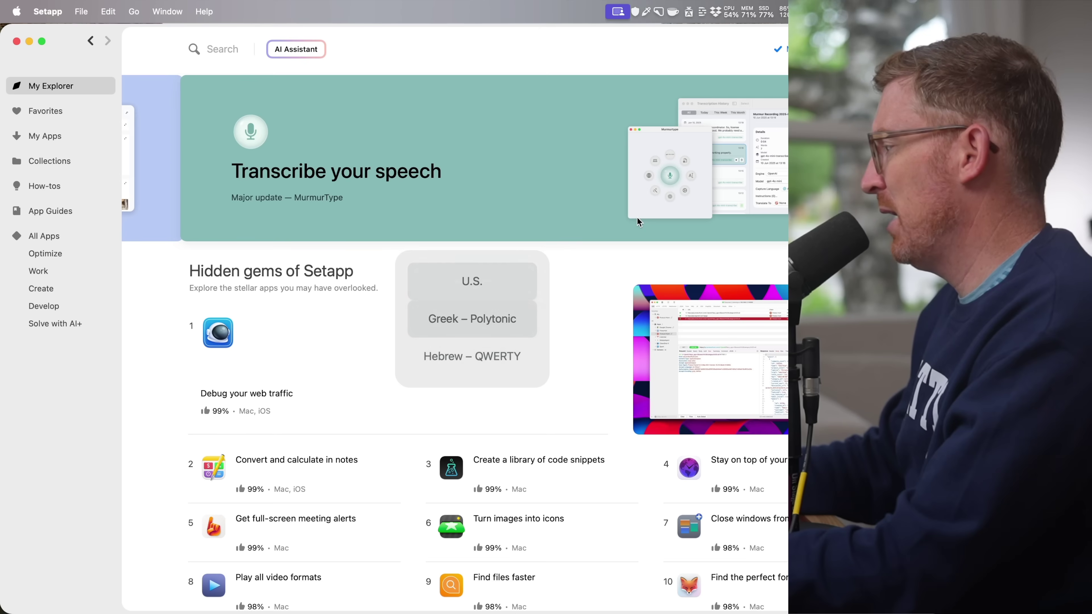
key("ctrl+space")
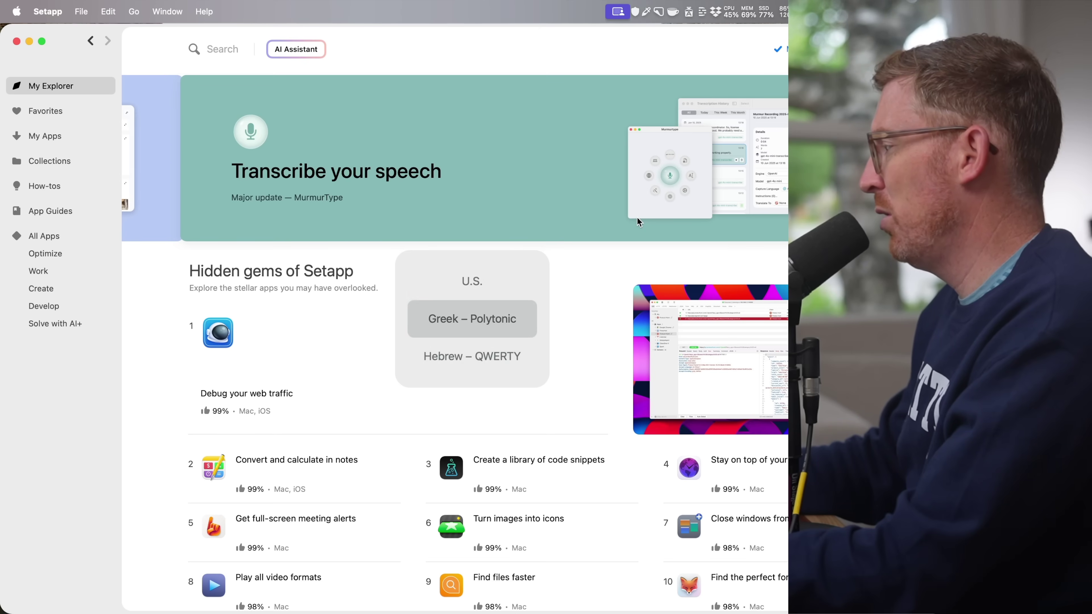
key("ctrl+space")
key("ctrl+space")
key("ctrl+space")
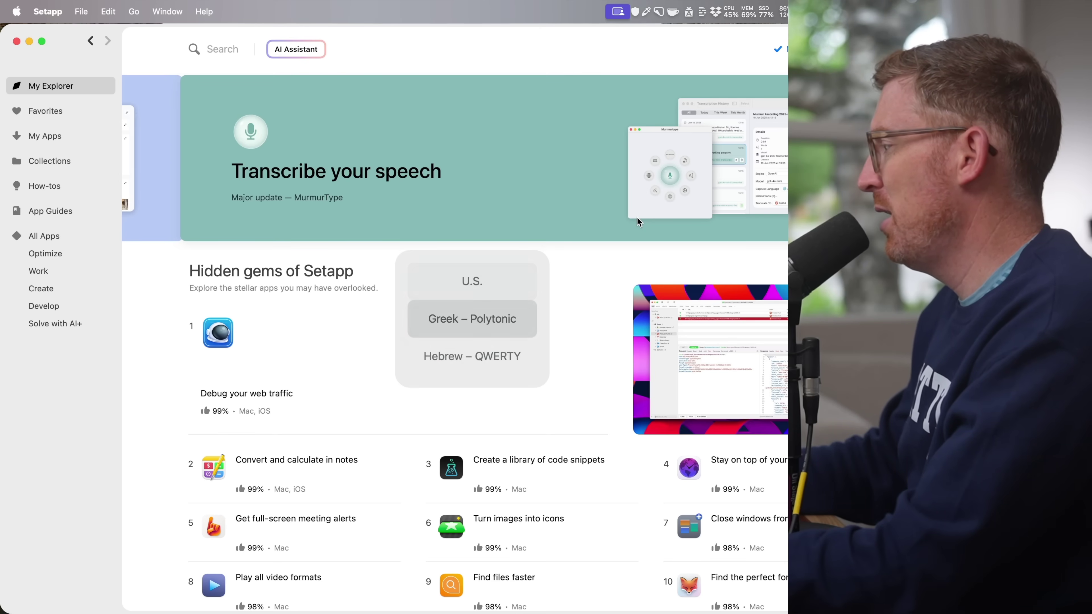